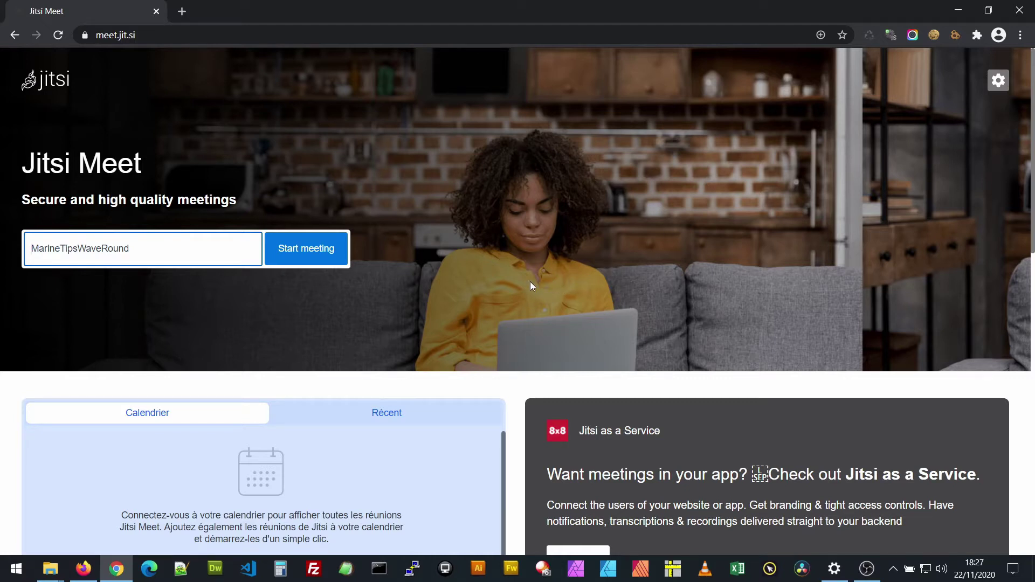
Start a meeting named solutions-digitales and join it
text(Fami)
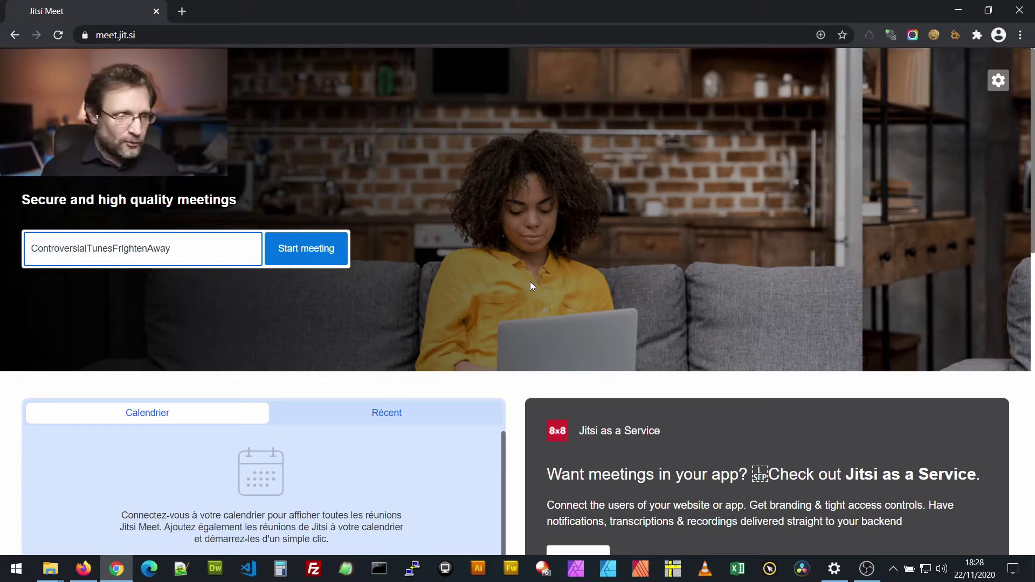
click(143, 245)
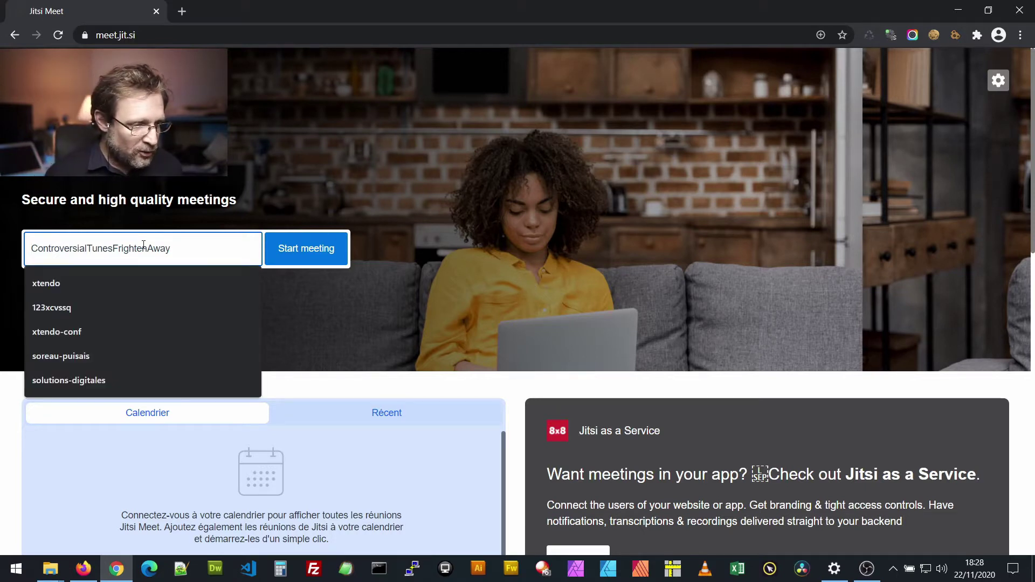
click(47, 380)
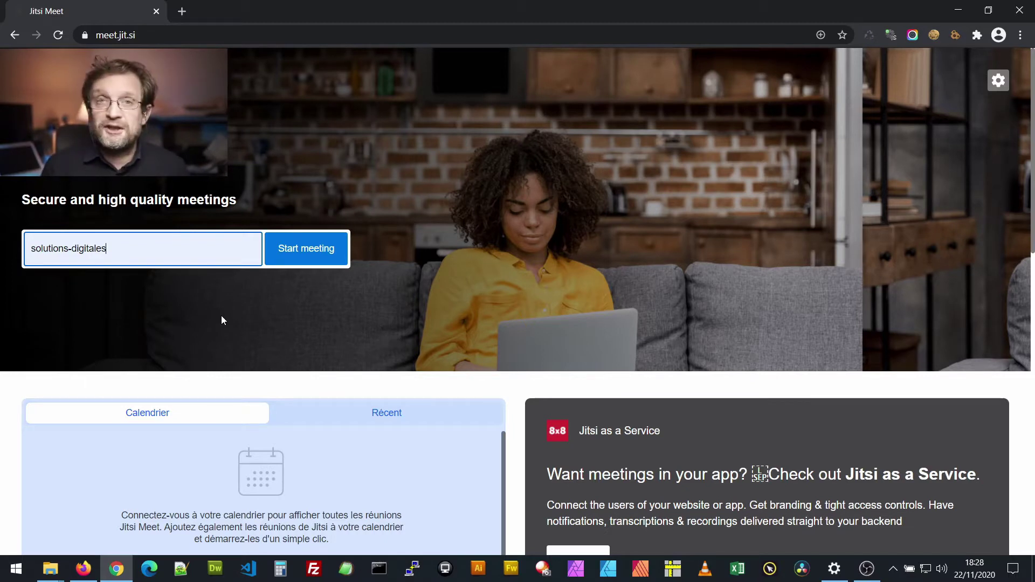
click(296, 251)
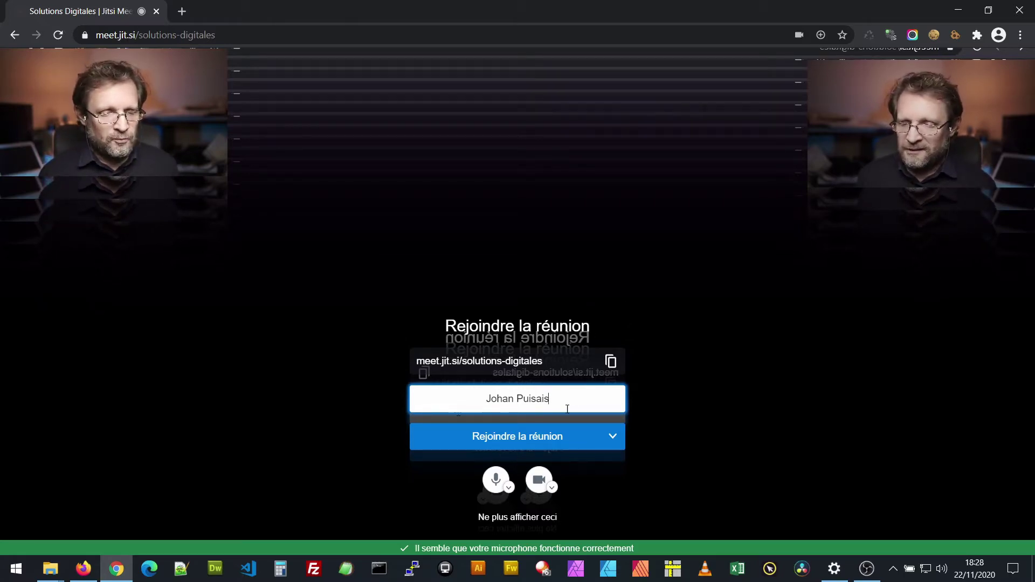
click(521, 436)
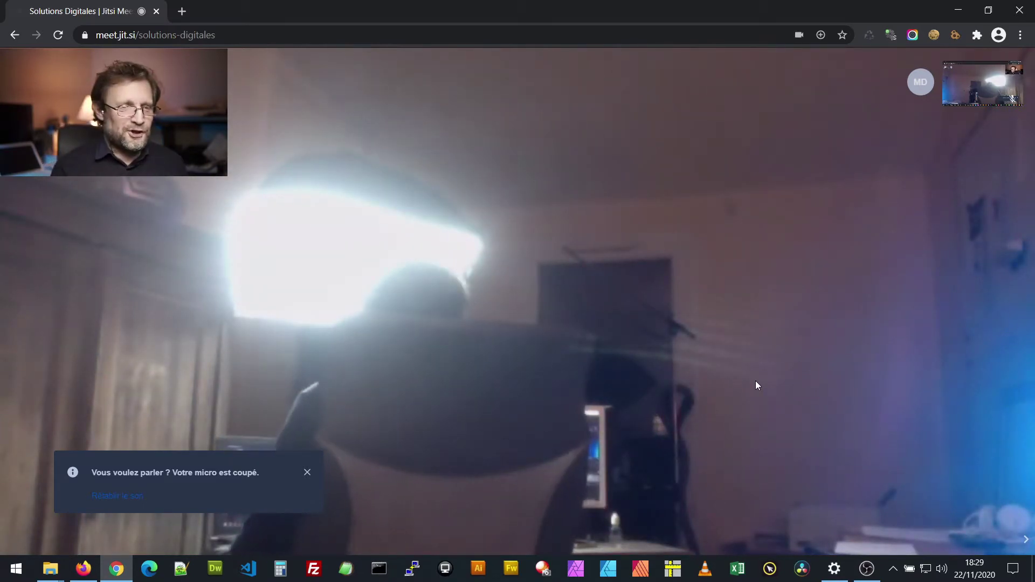
Dismiss the muted-microphone notice and display the participants in tile view
mouse_move(850, 322)
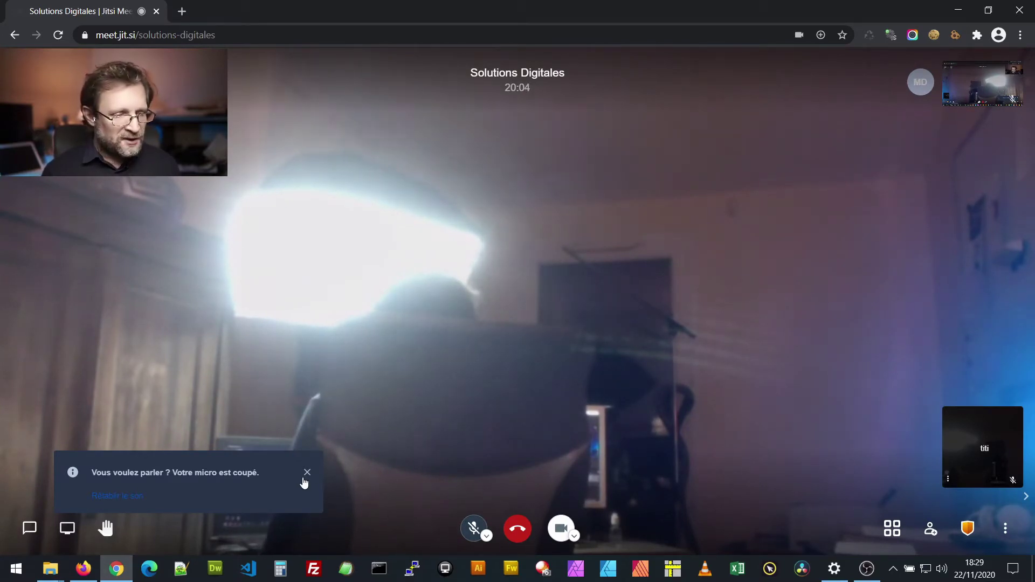
click(308, 473)
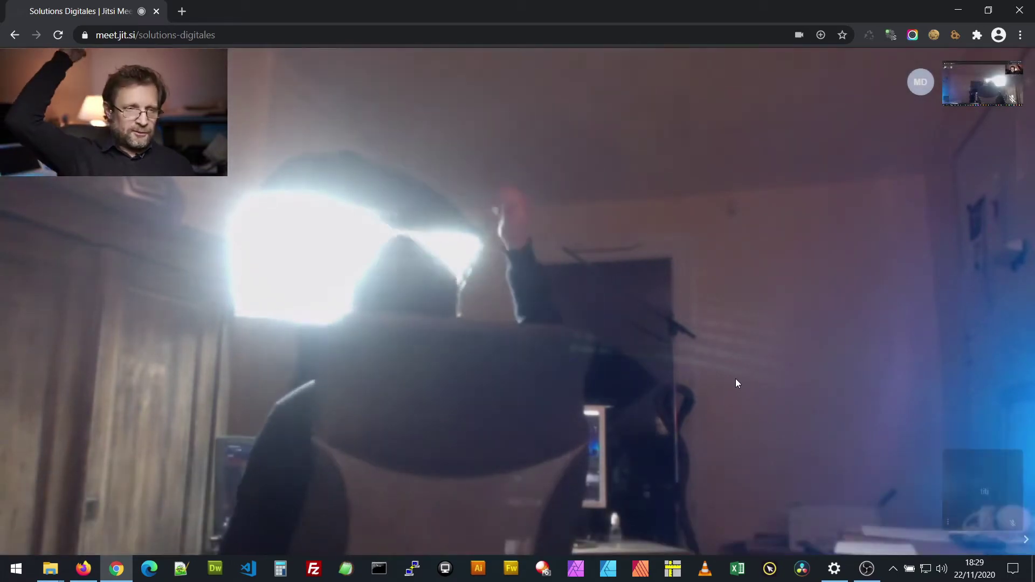
mouse_move(880, 528)
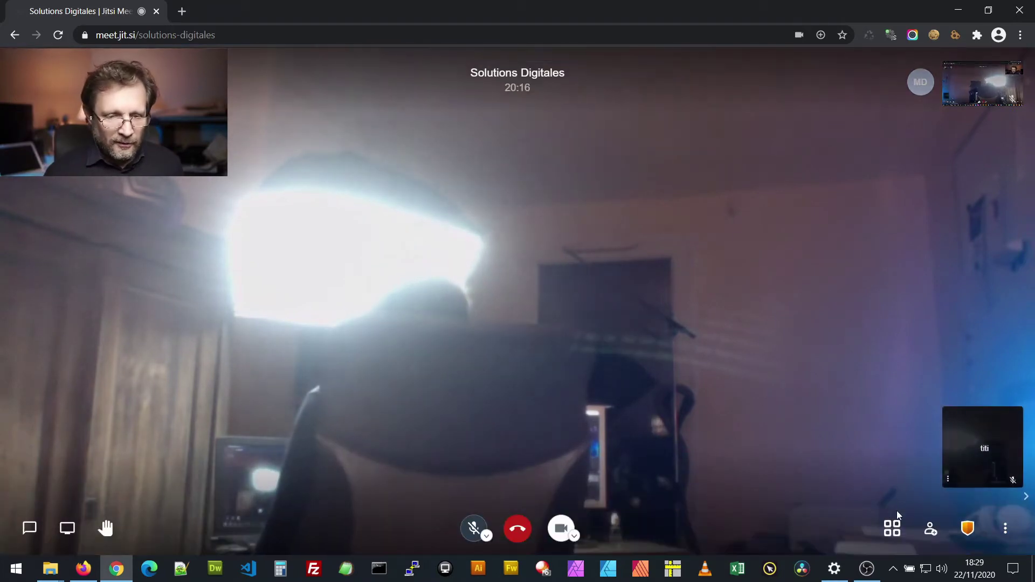
click(893, 529)
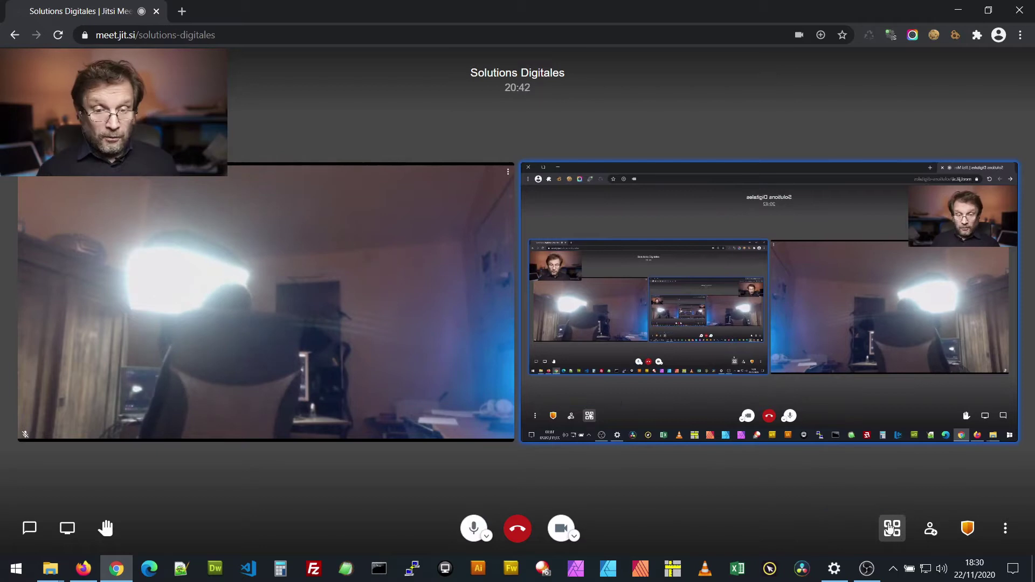
click(893, 535)
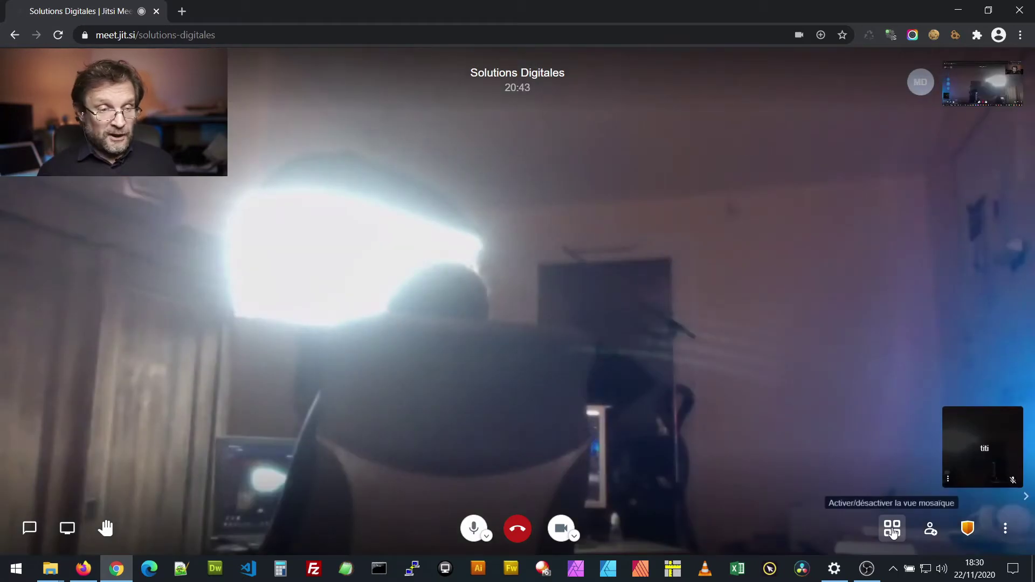
click(892, 530)
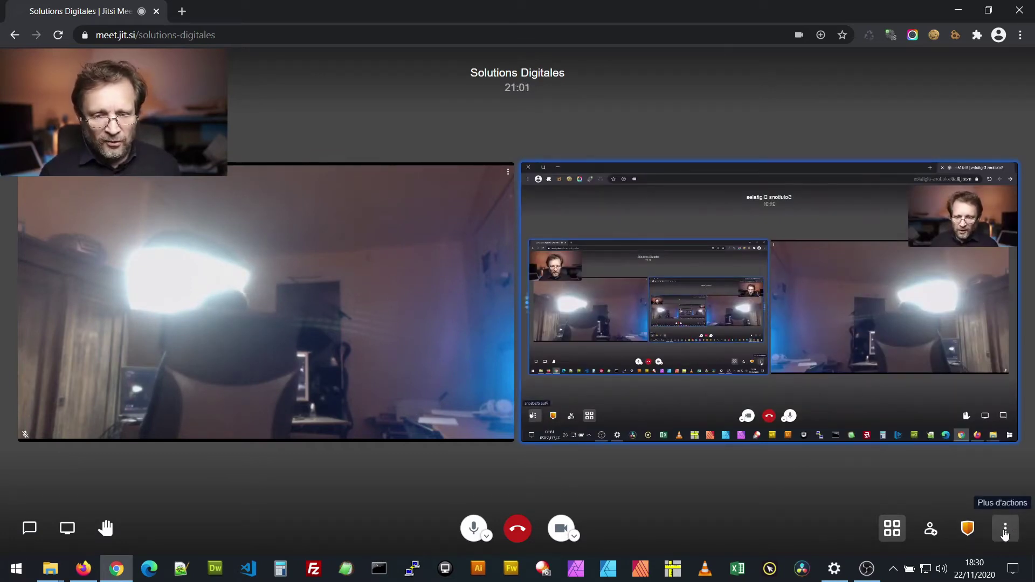
Review the profile, device and calendar-integration settings of the meeting
click(1006, 533)
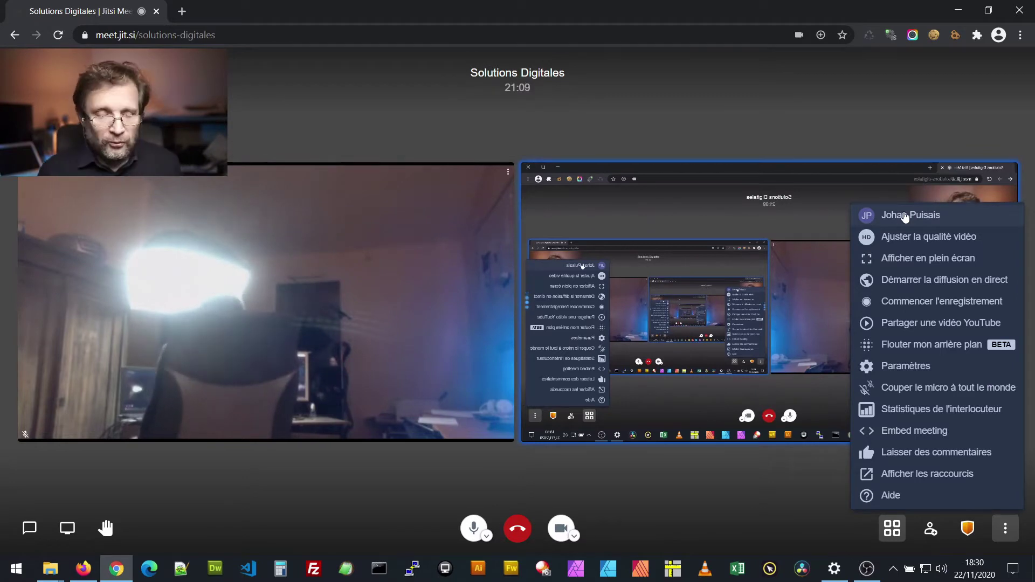
click(936, 217)
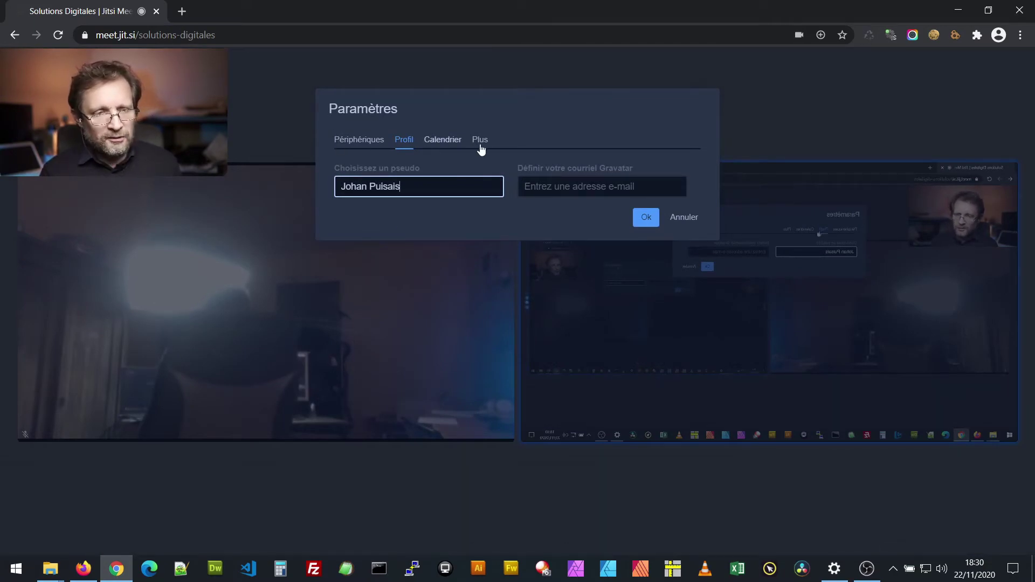
click(365, 141)
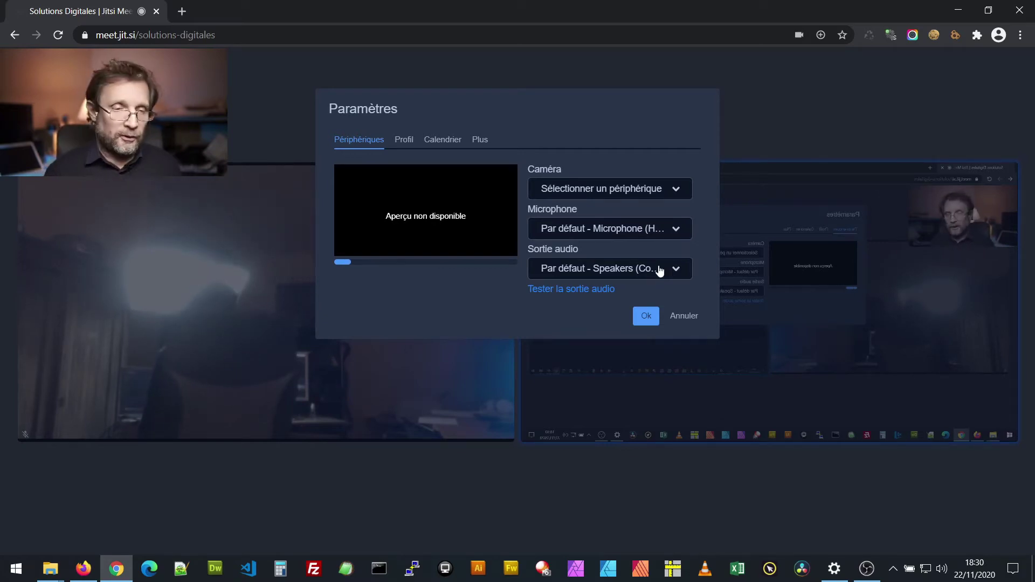
click(400, 142)
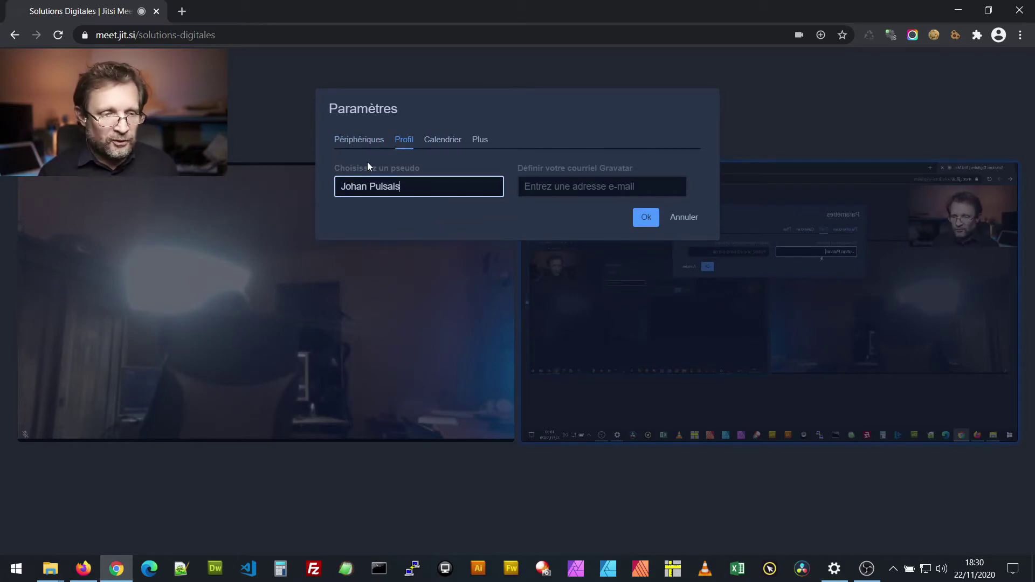
click(450, 141)
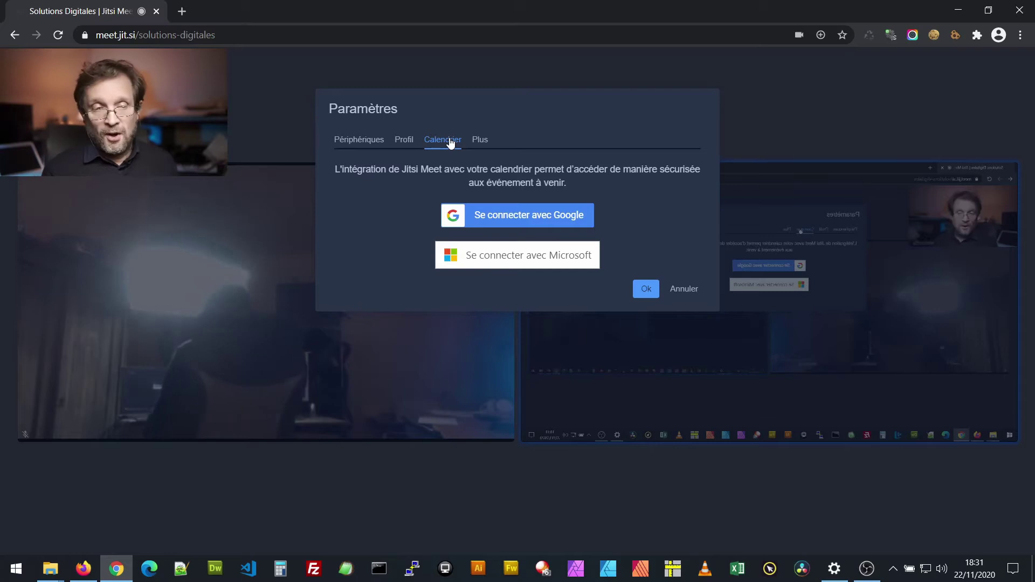
Enable the moderator options that make everyone start muted and follow the moderator, view the language choices, and save the settings
click(484, 142)
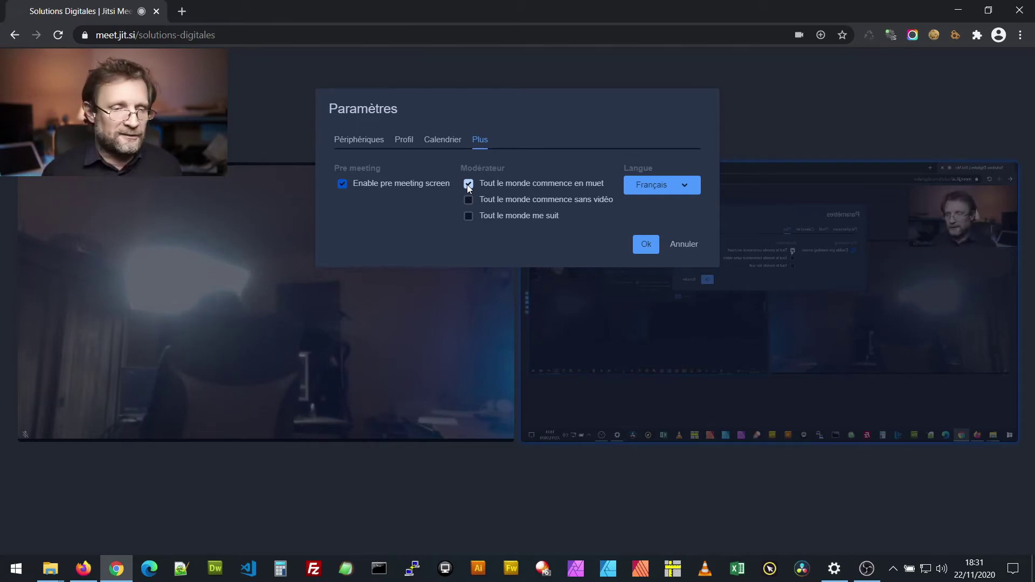
click(467, 215)
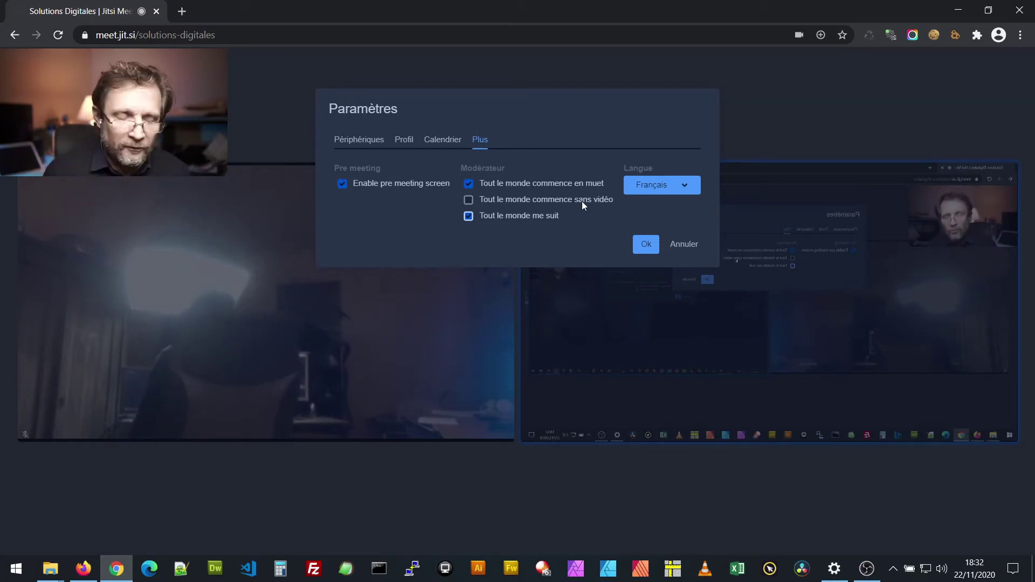
click(687, 185)
scroll(674, 266, down, 5)
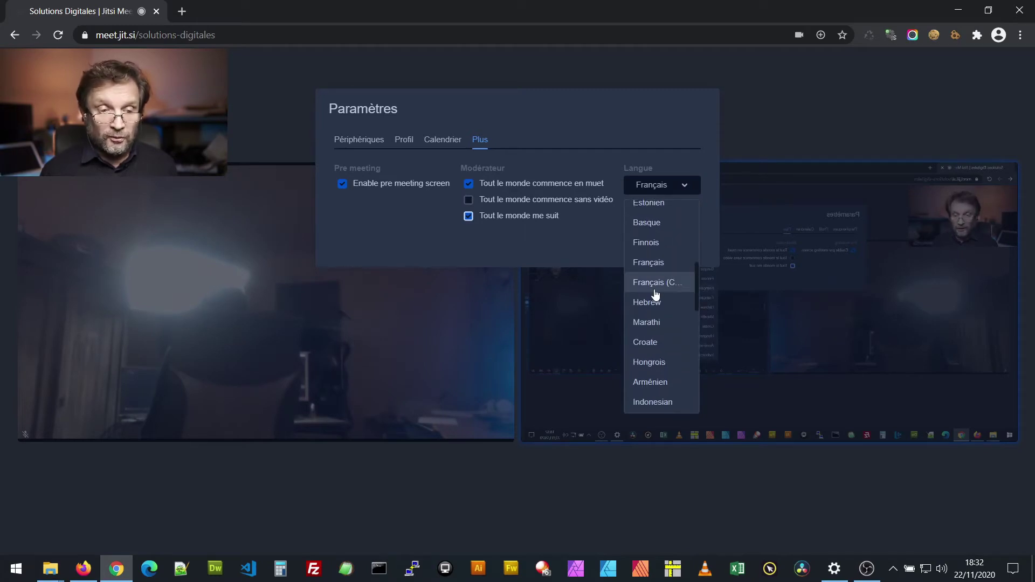
click(590, 255)
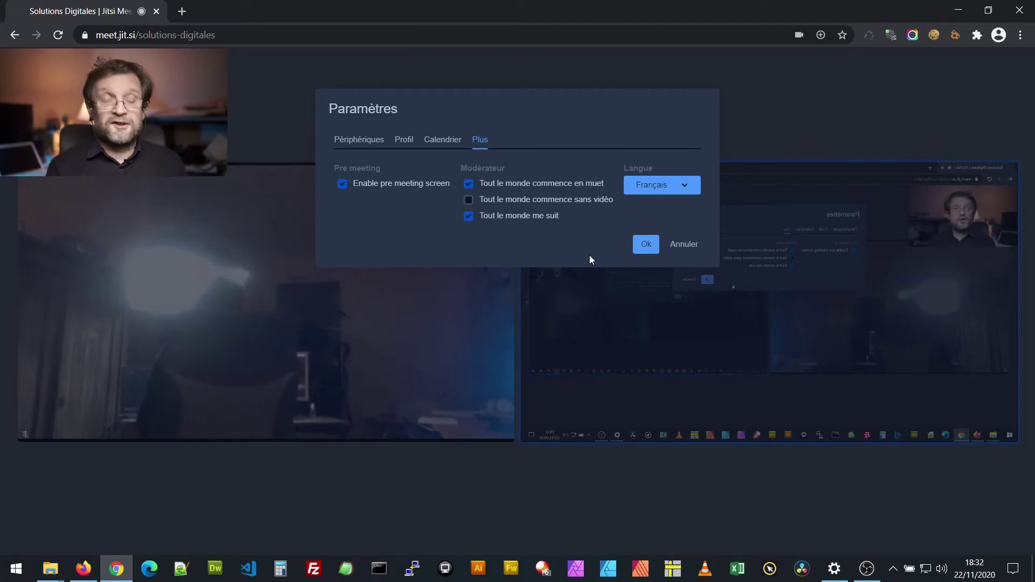
click(650, 253)
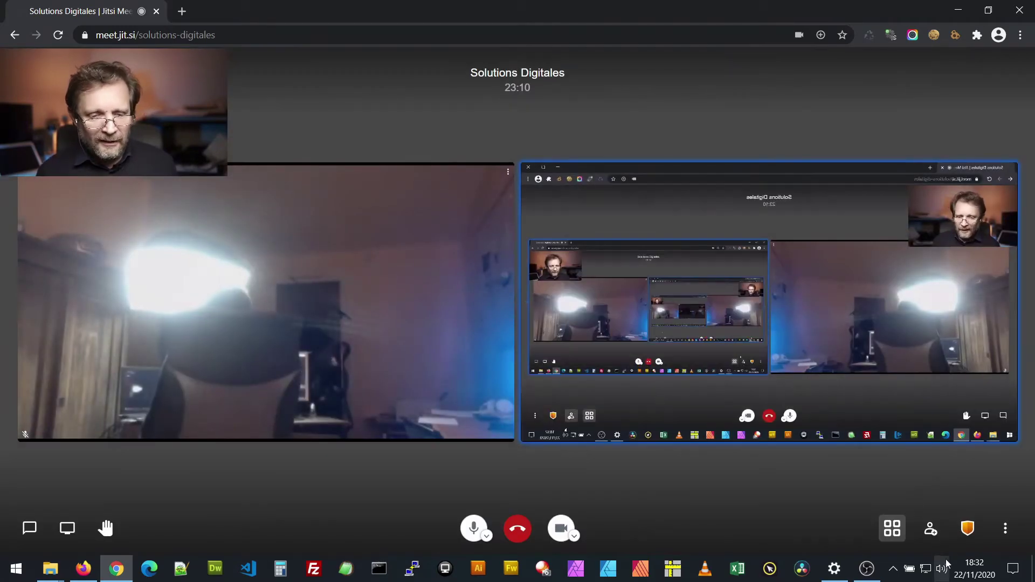
Check the video quality levels and leave the quality at high definition
click(1005, 533)
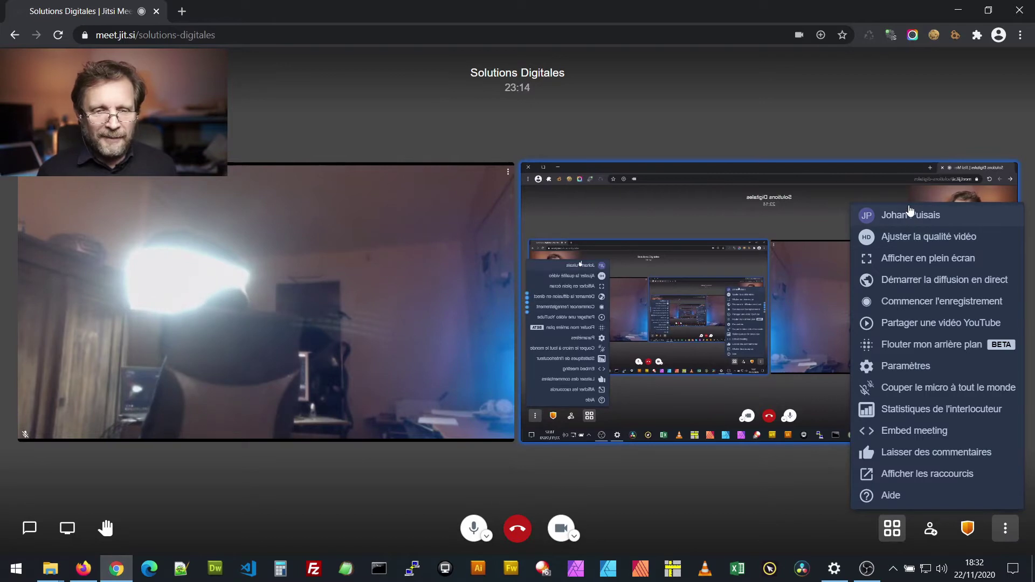
click(923, 242)
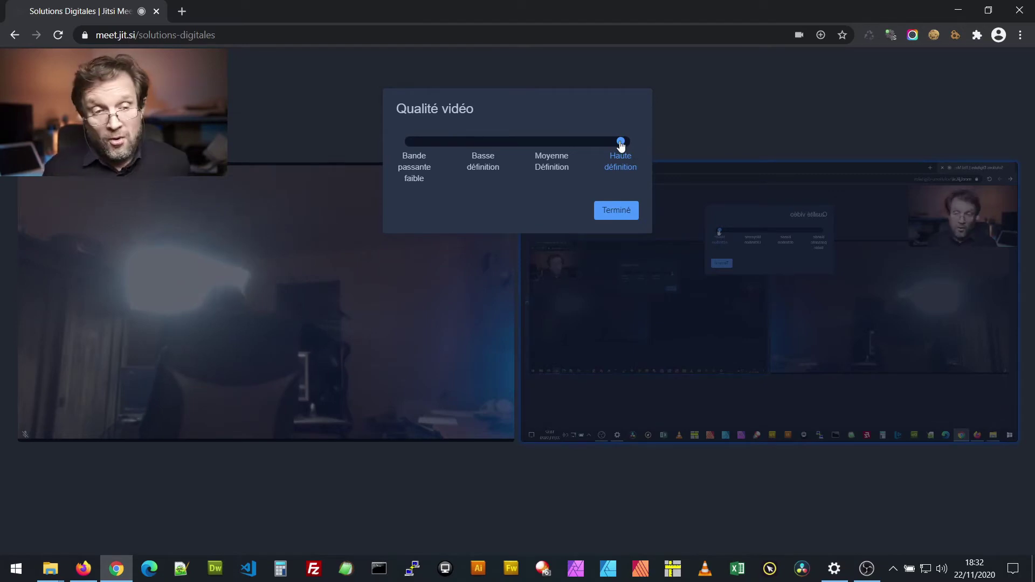
click(616, 210)
Examine the YouTube live-streaming options and leave without starting a broadcast
click(1006, 528)
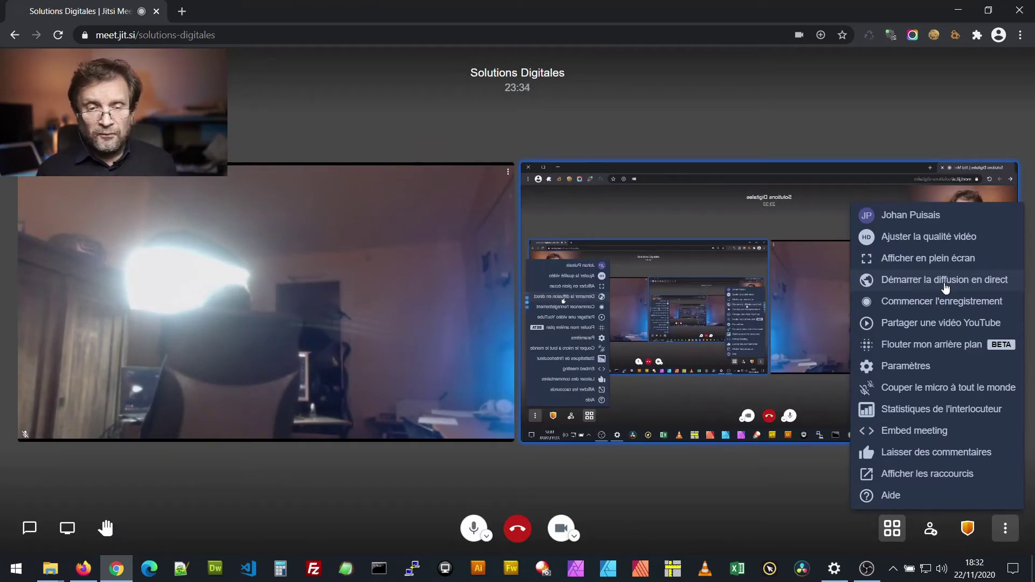
click(945, 280)
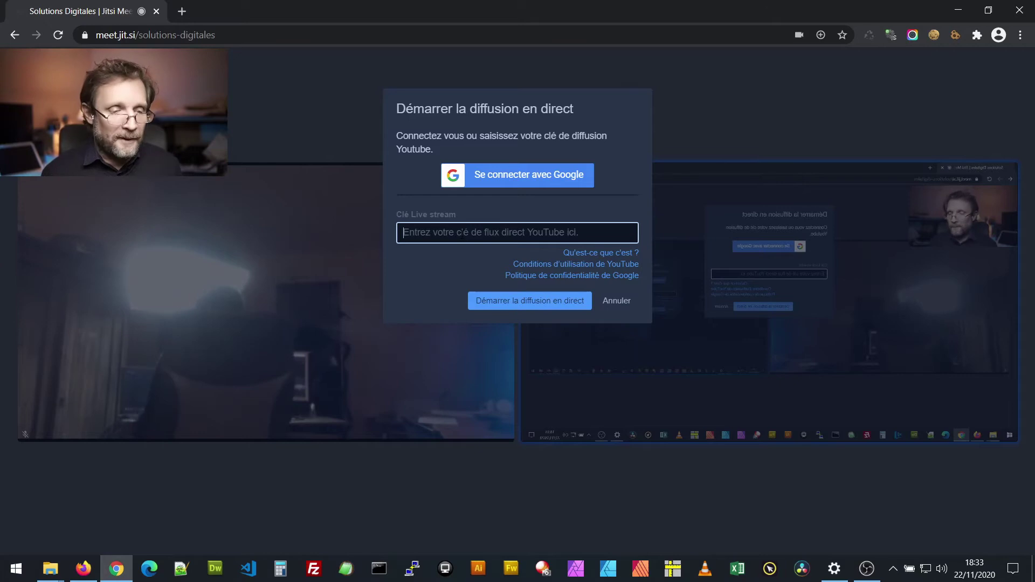
click(619, 306)
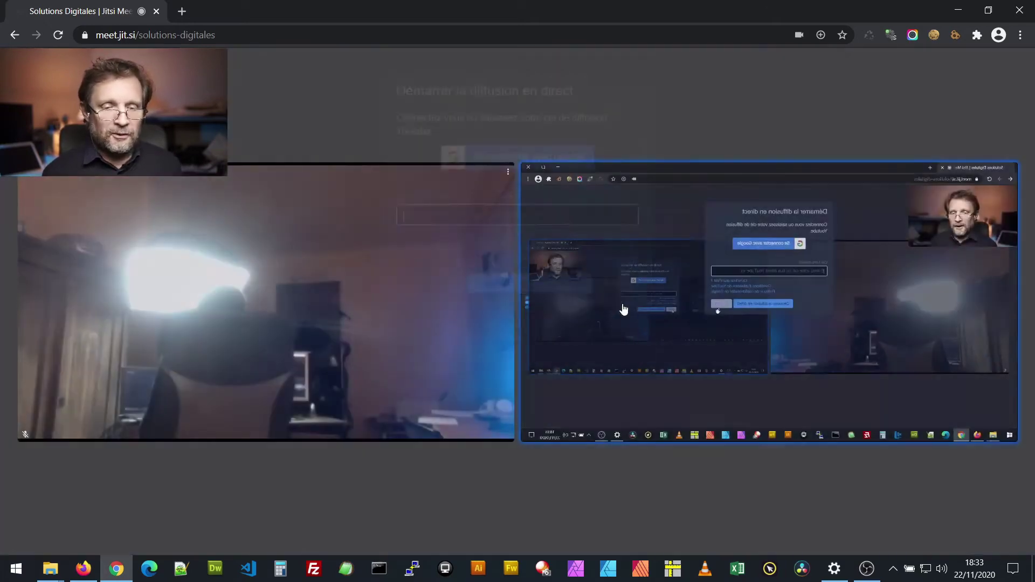
Try to connect Dropbox for recording the meeting, and abandon the recording setup
click(1005, 529)
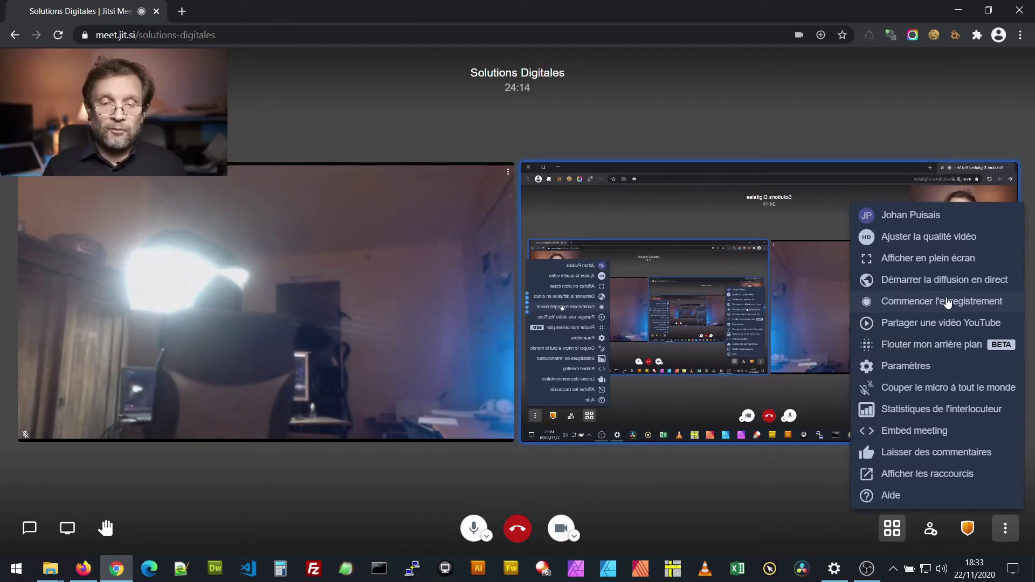
click(948, 302)
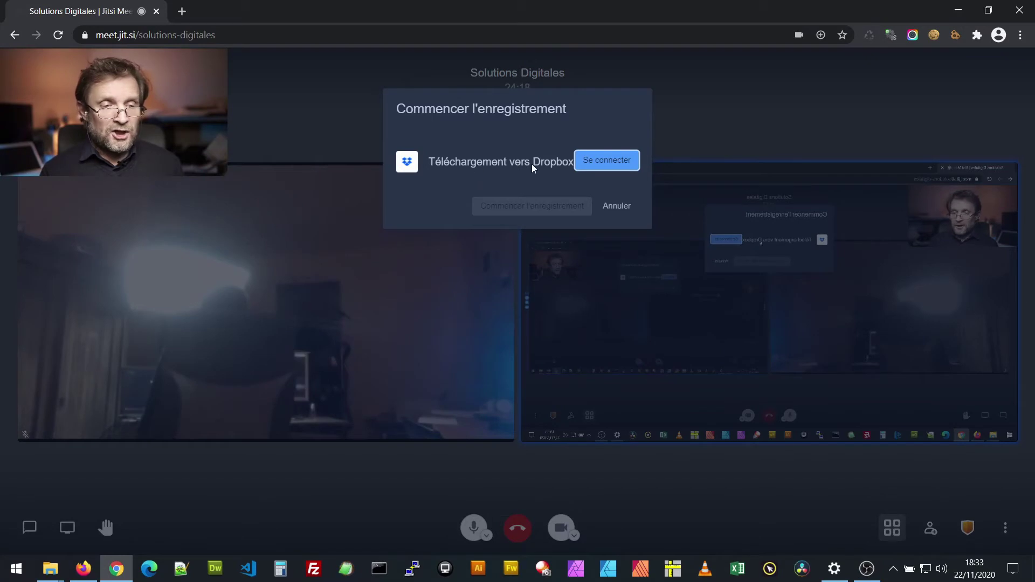
click(614, 162)
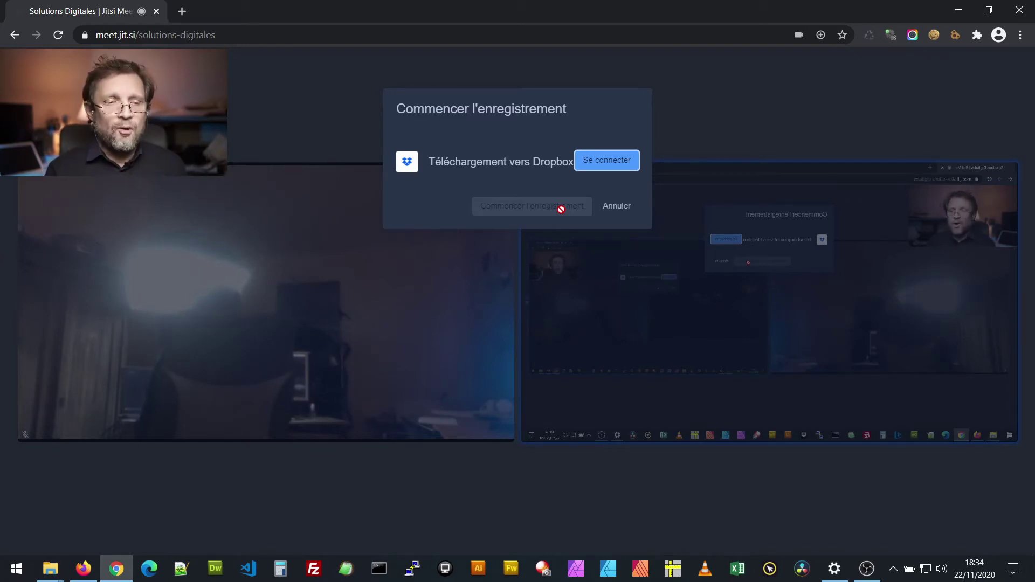
click(616, 206)
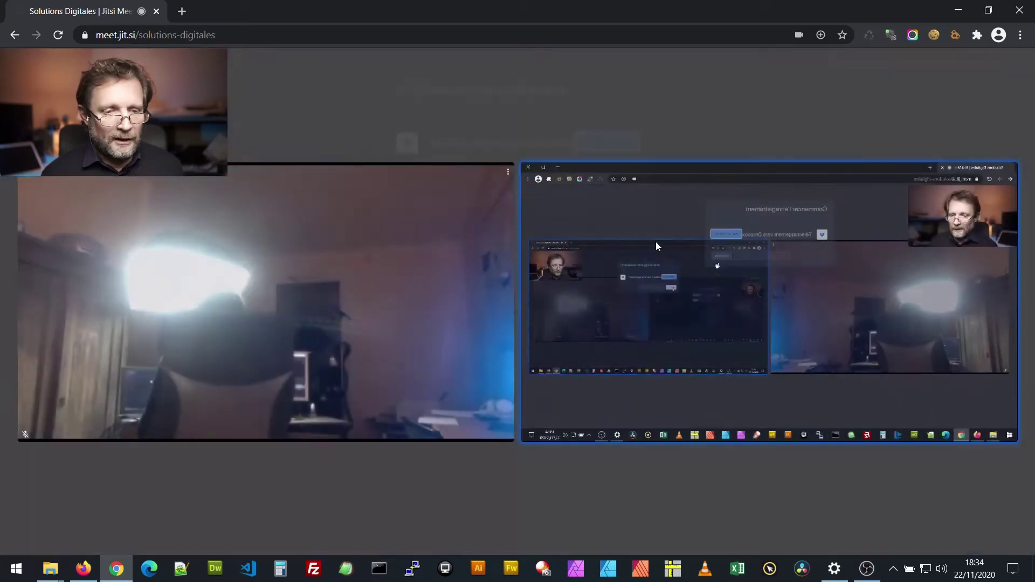
click(1006, 532)
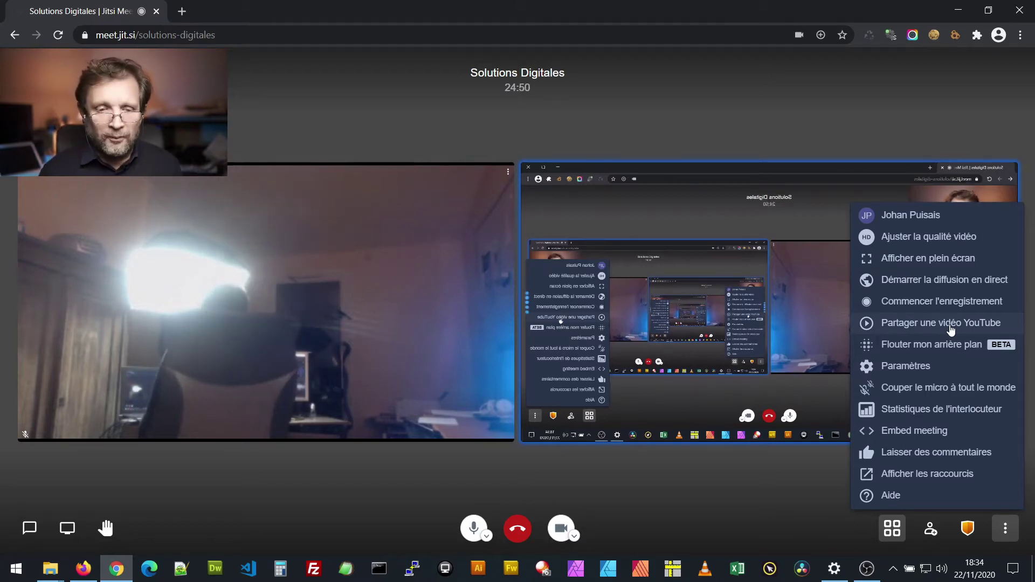
click(951, 323)
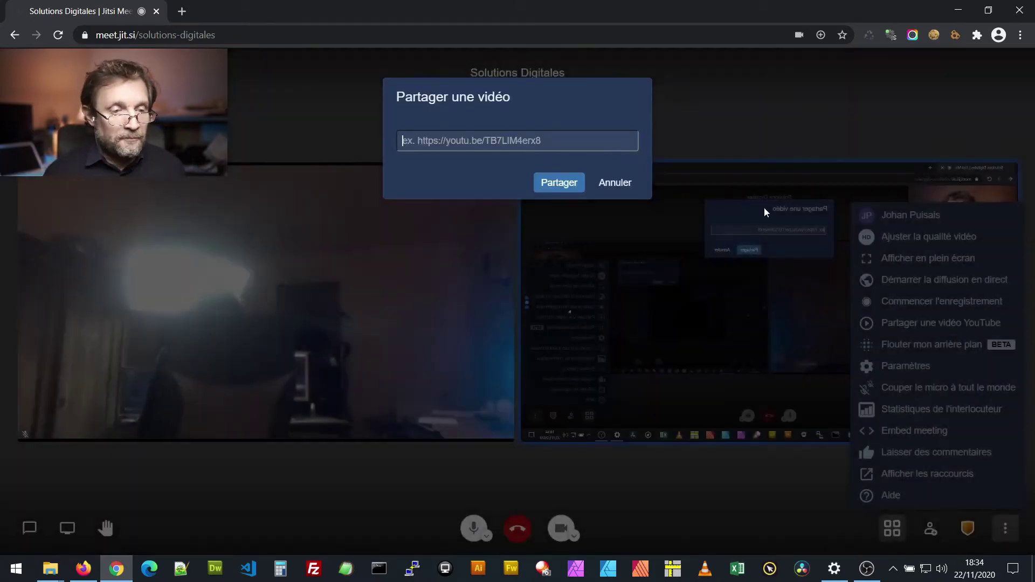
click(574, 145)
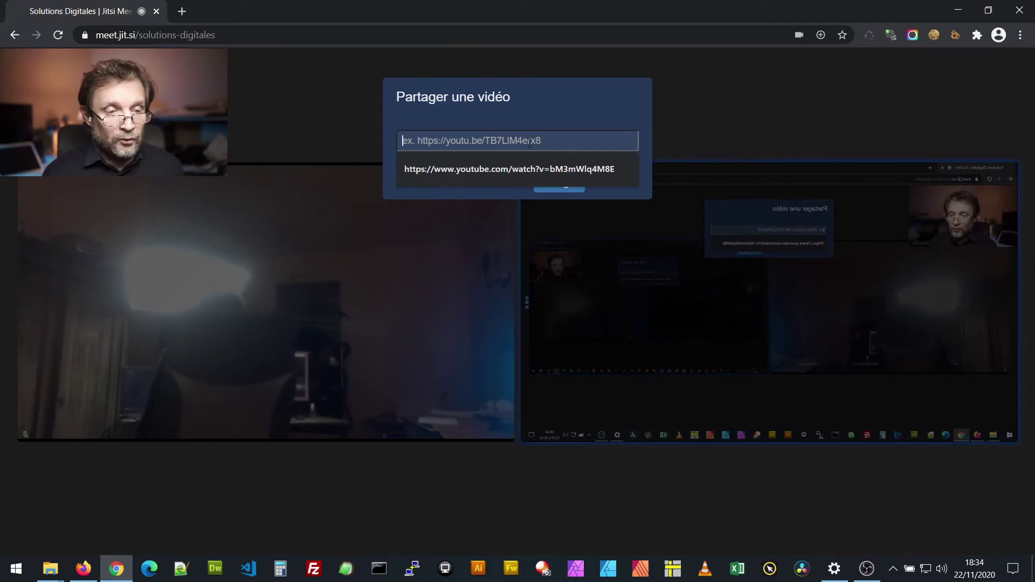
click(571, 170)
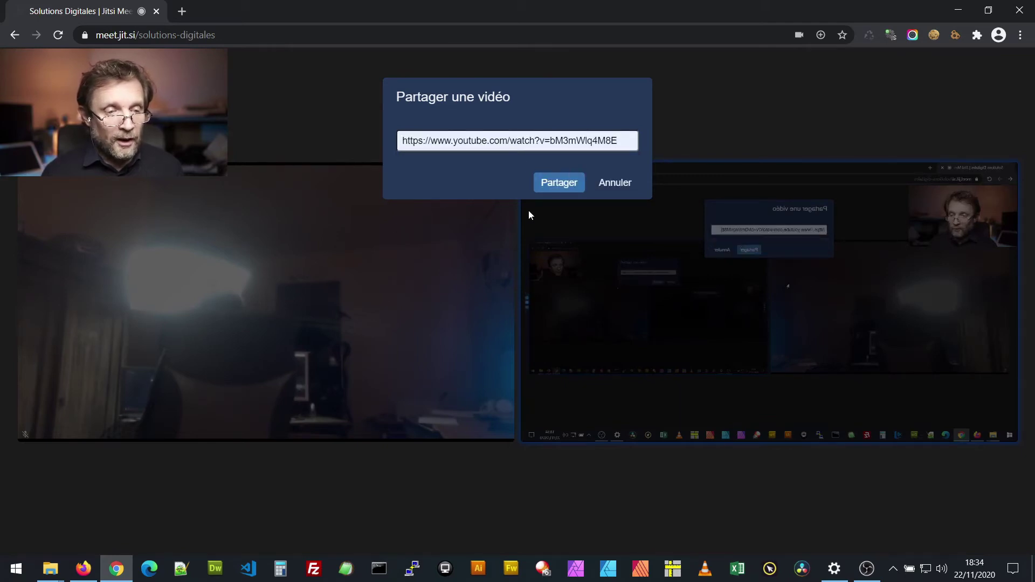
click(561, 183)
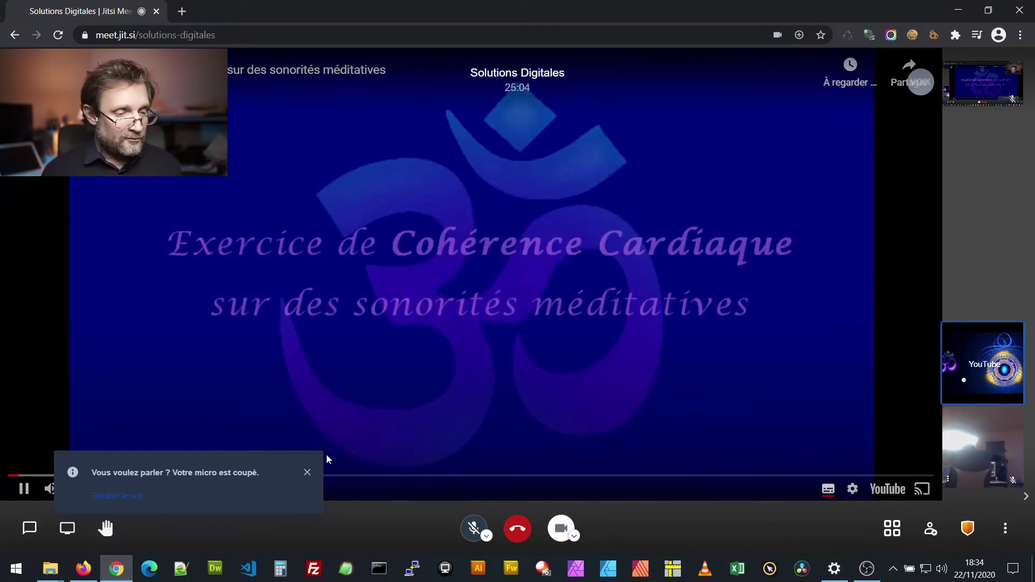
Dismiss the muted-microphone notice, unmute the microphone and pause the shared YouTube video
click(308, 474)
click(474, 528)
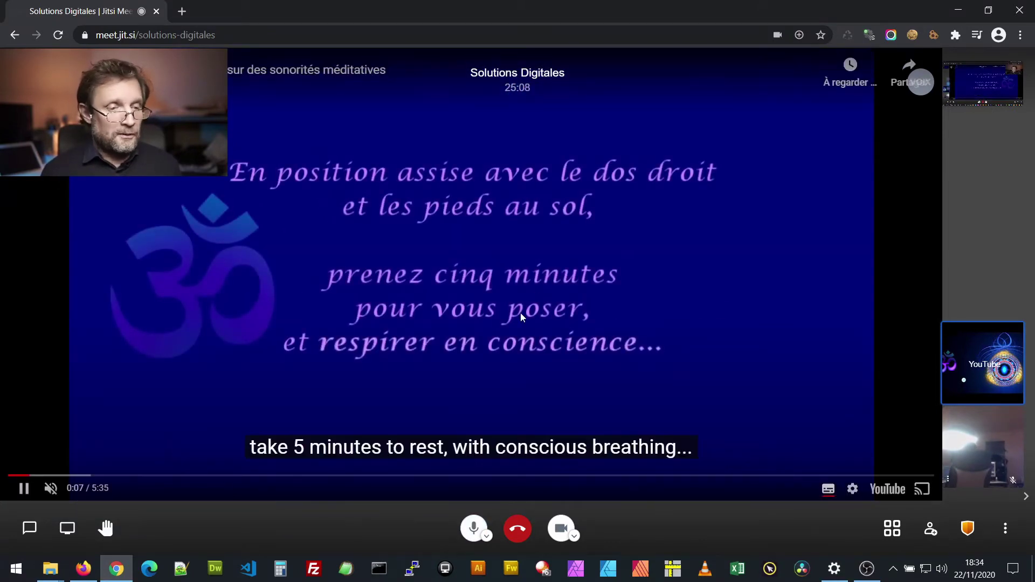
click(506, 341)
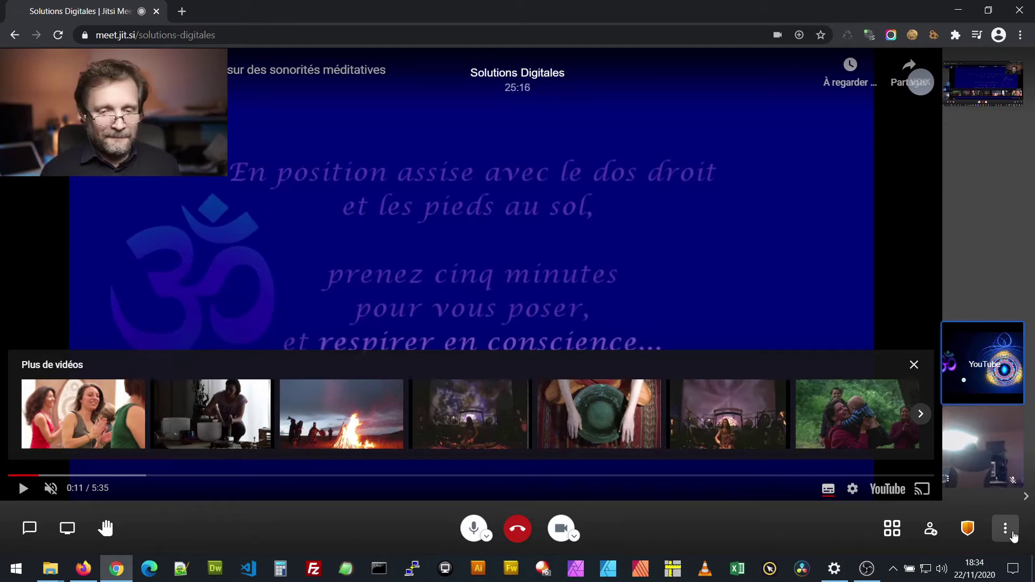
Stop sharing the YouTube video and remove it from the meeting
click(1005, 528)
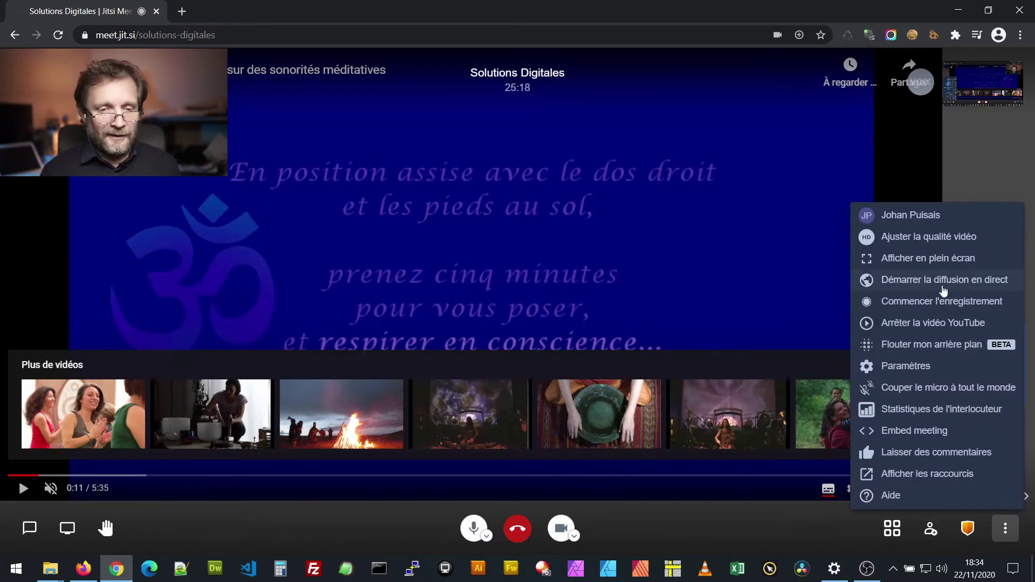
click(943, 322)
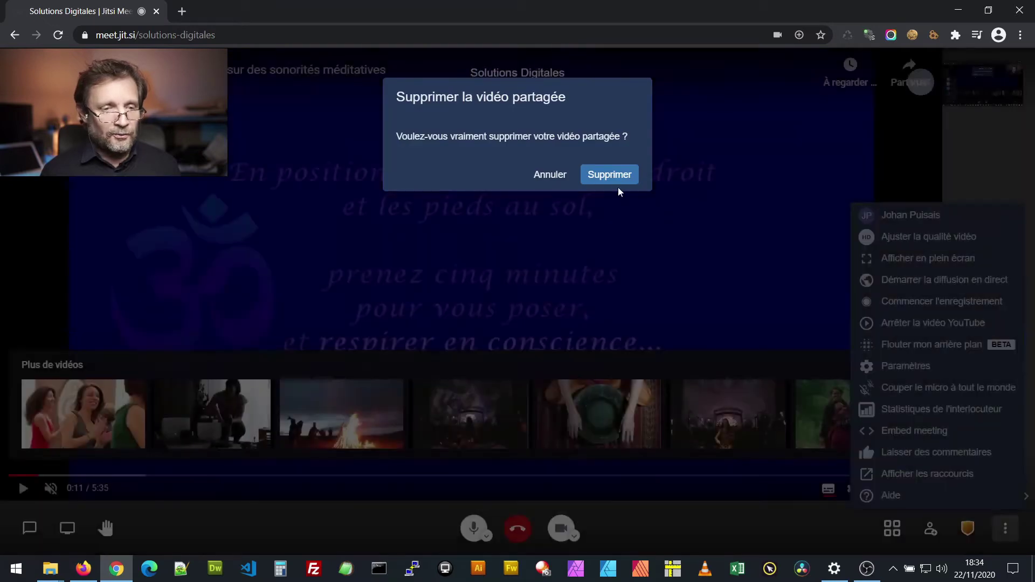
click(615, 176)
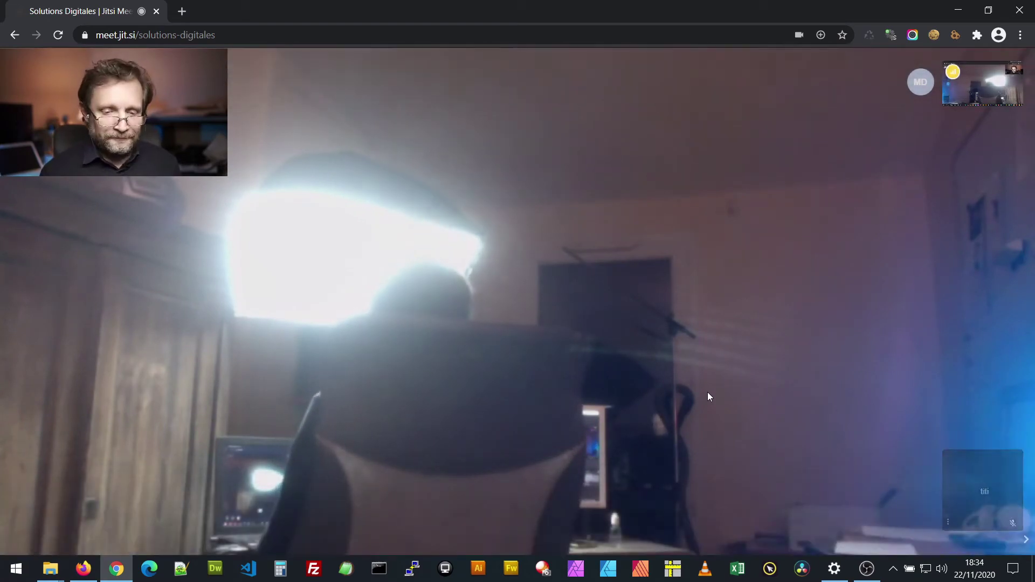
Examine the meeting's device and profile settings, and leave them without saving changes
click(1005, 528)
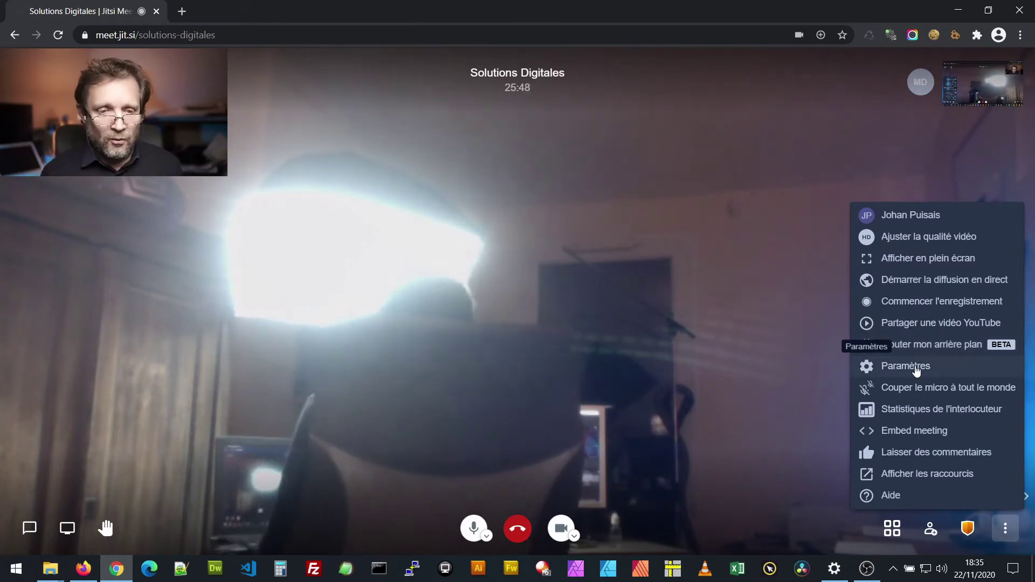
click(917, 369)
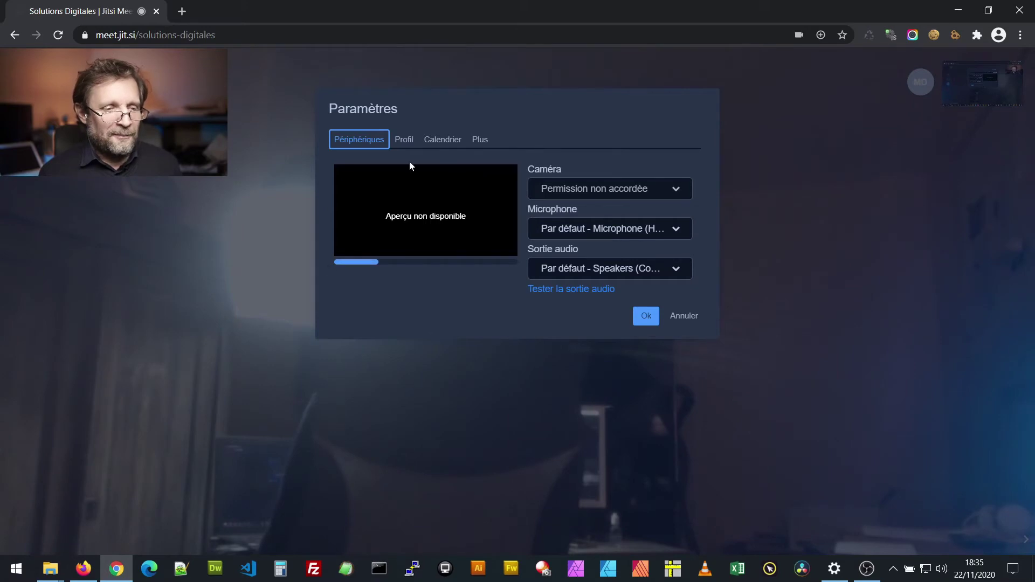
click(399, 140)
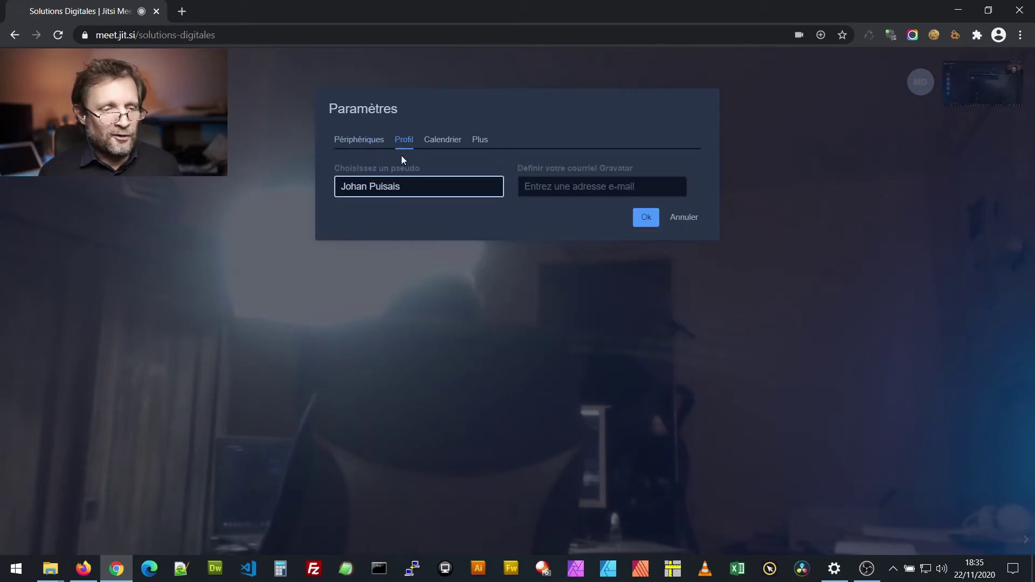
click(358, 142)
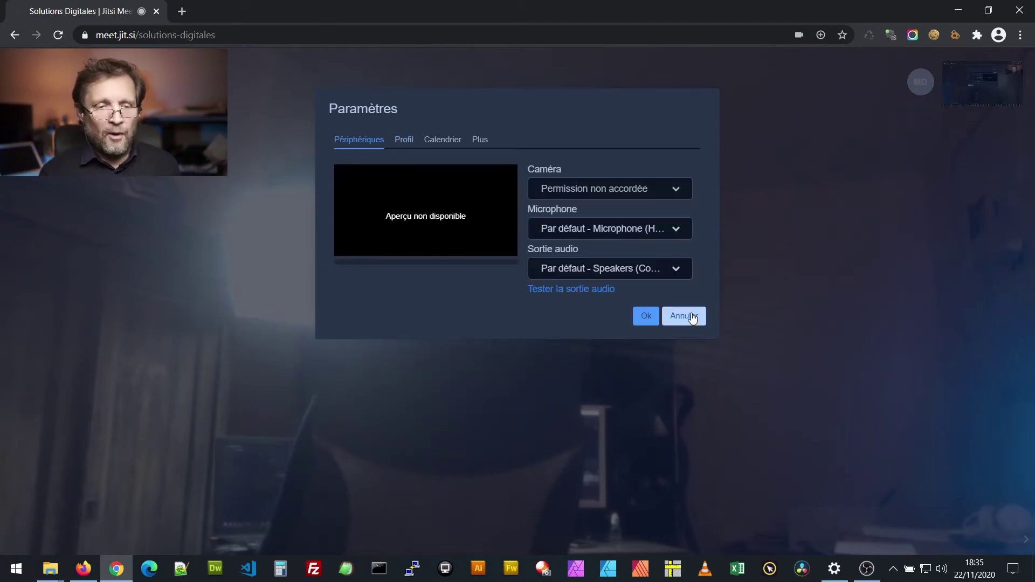
click(685, 315)
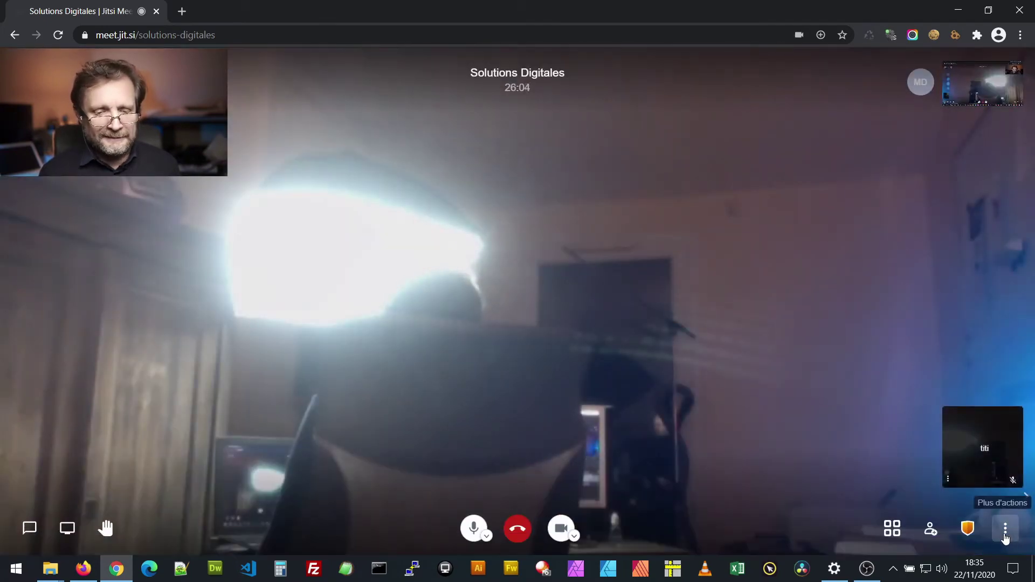
Copy the full iframe embed code of the meeting
click(1007, 535)
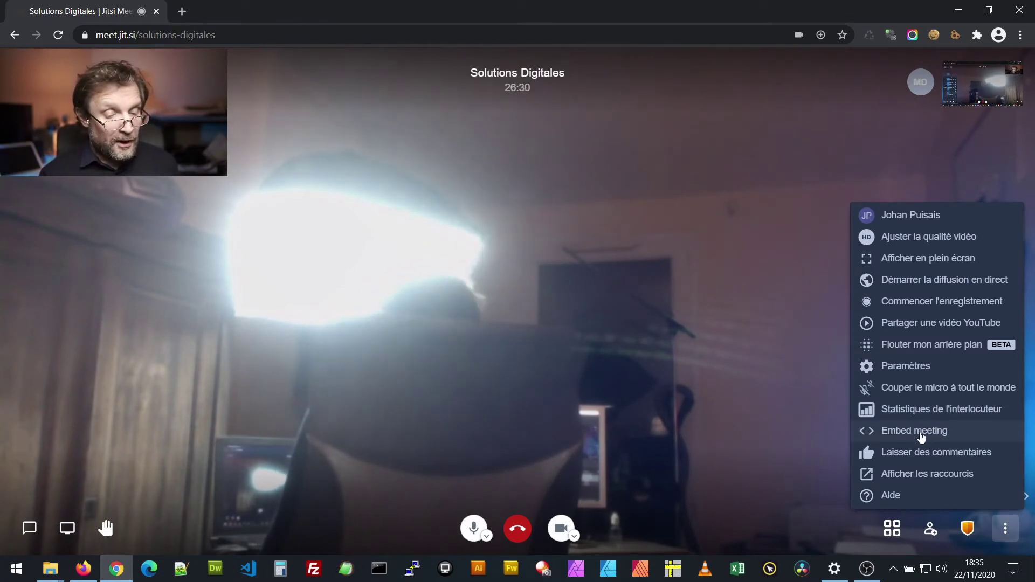
click(922, 436)
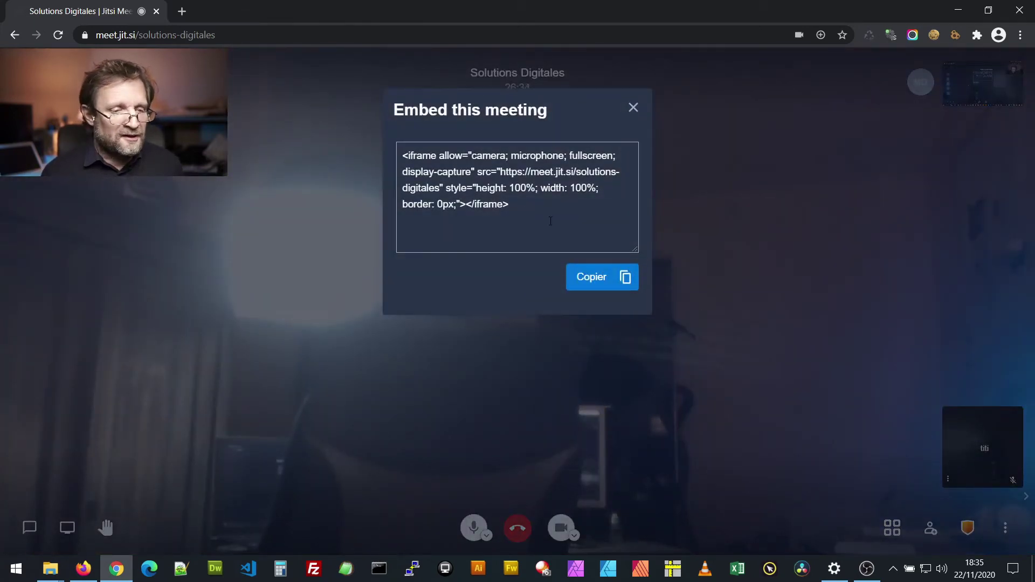
drag(524, 208, 383, 146)
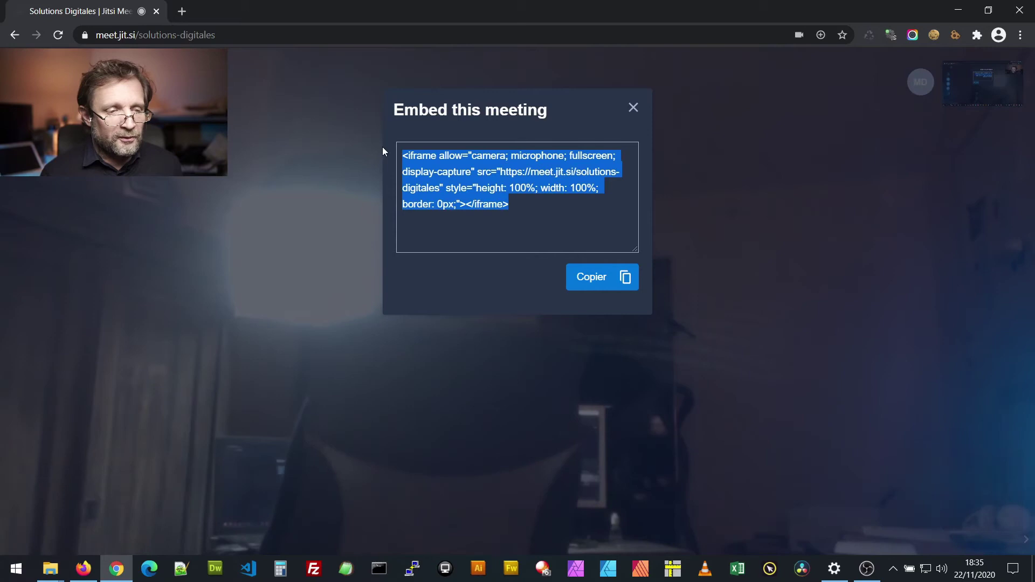
right_click(446, 160)
click(487, 172)
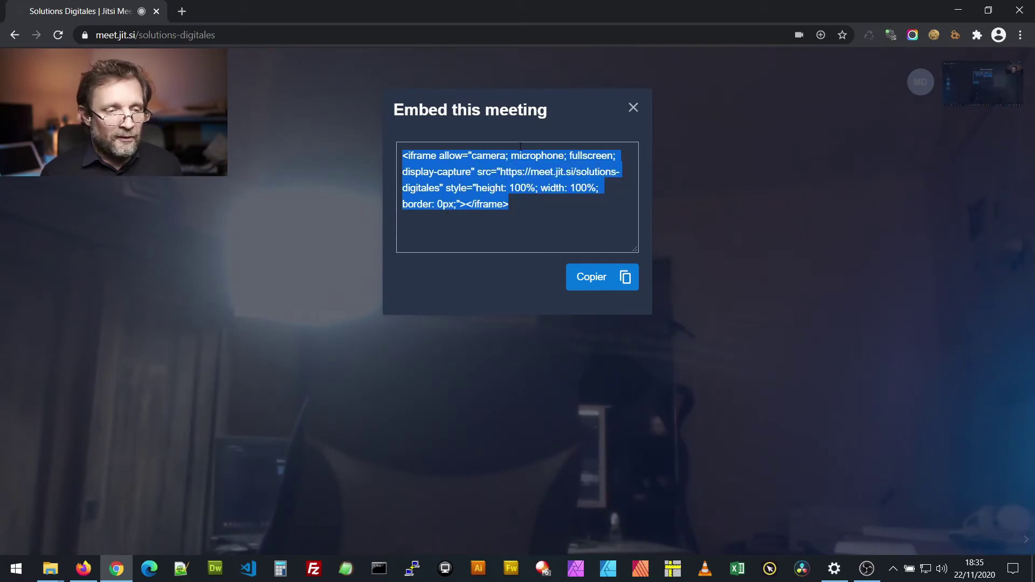
click(634, 110)
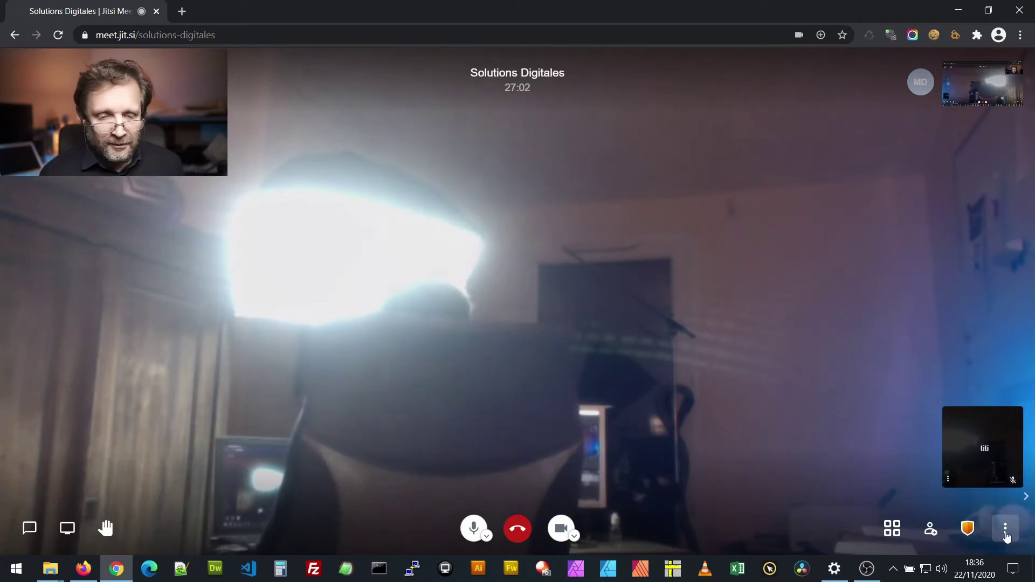
Look through the list of keyboard shortcuts available in the meeting
click(1006, 531)
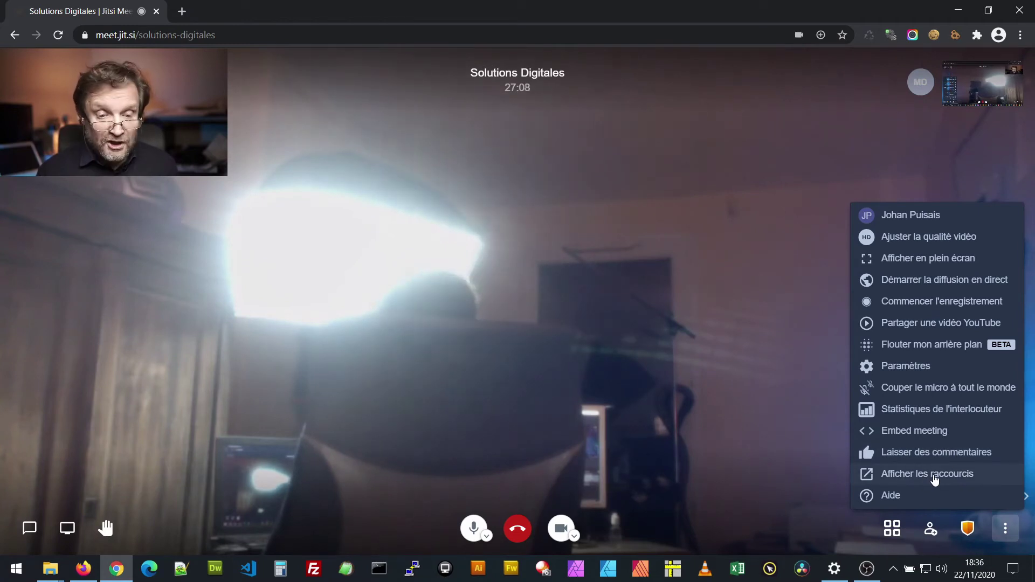
click(936, 475)
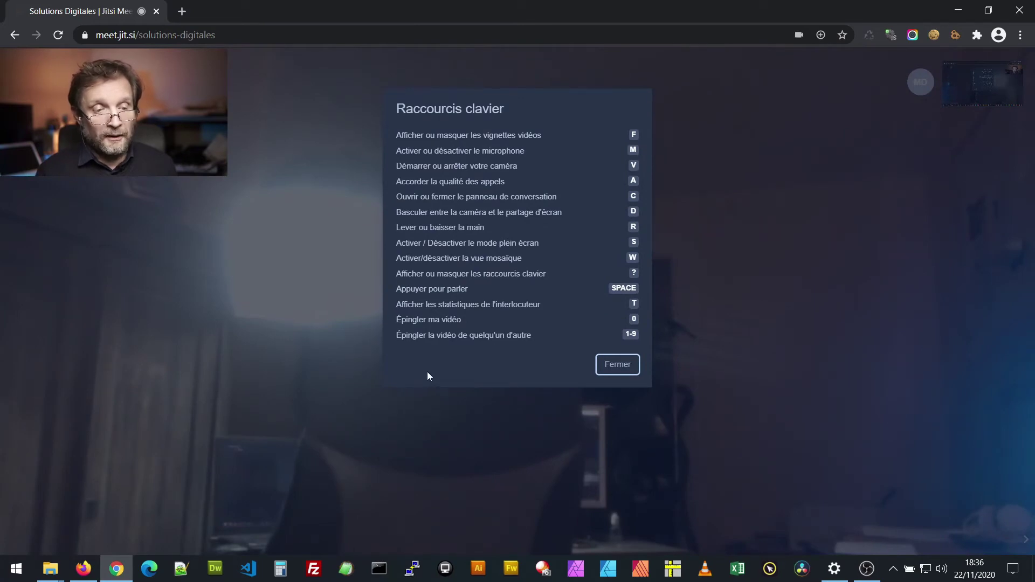
click(623, 371)
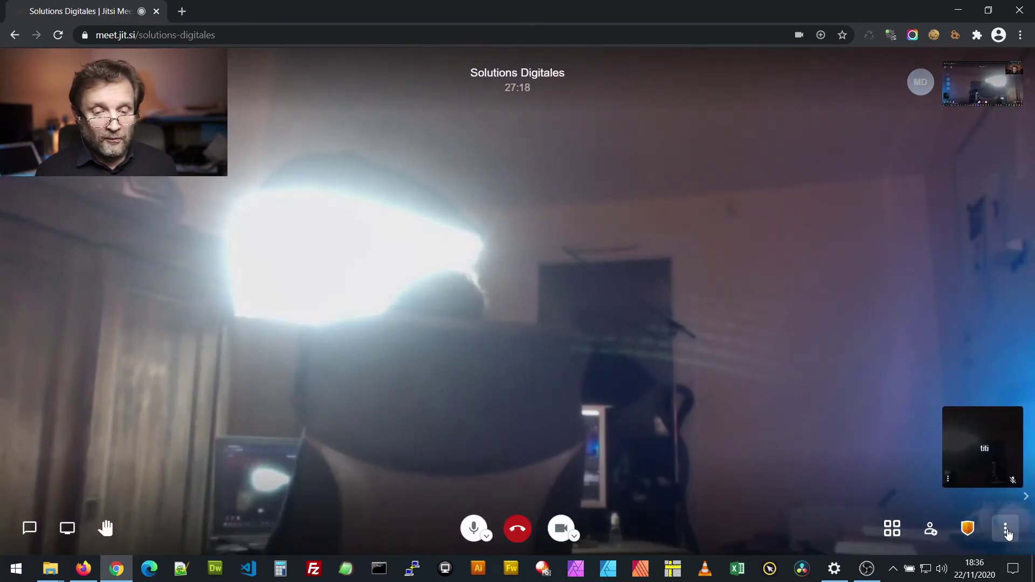
click(1006, 531)
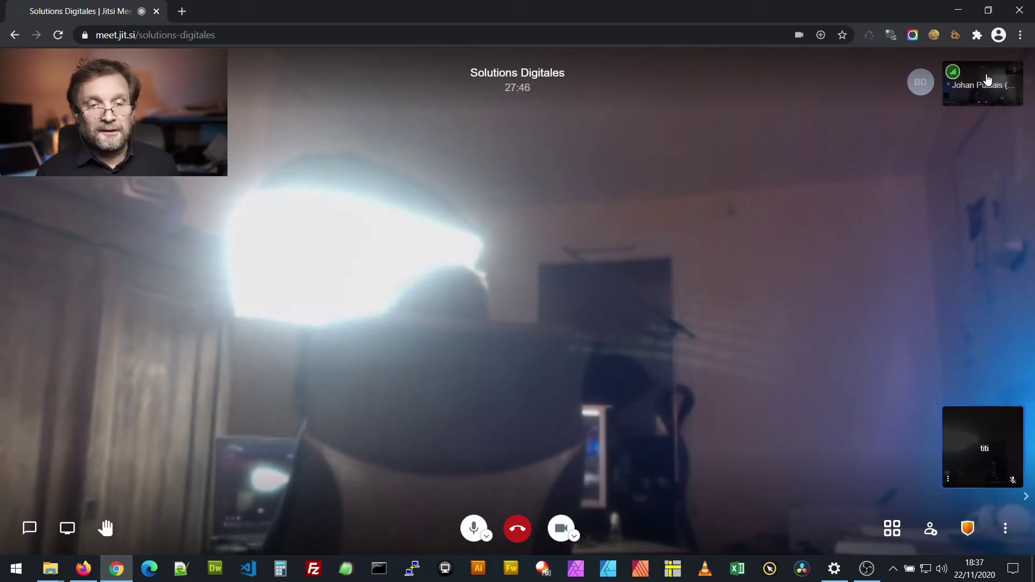
Try selecting a participant's thumbnail, and switch between the speaker and tile views, ending with all participants in tile view
click(989, 458)
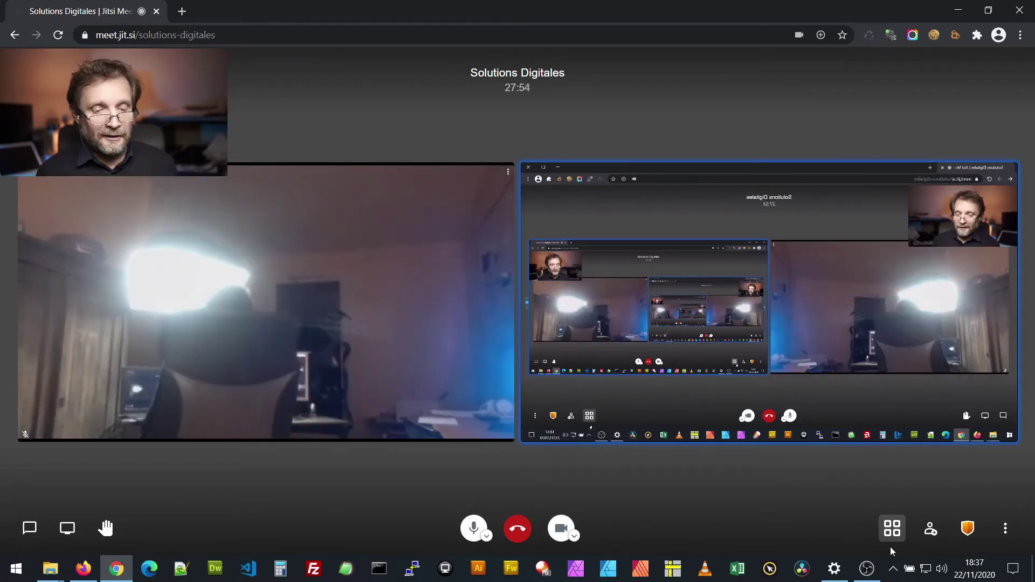
click(893, 531)
click(894, 531)
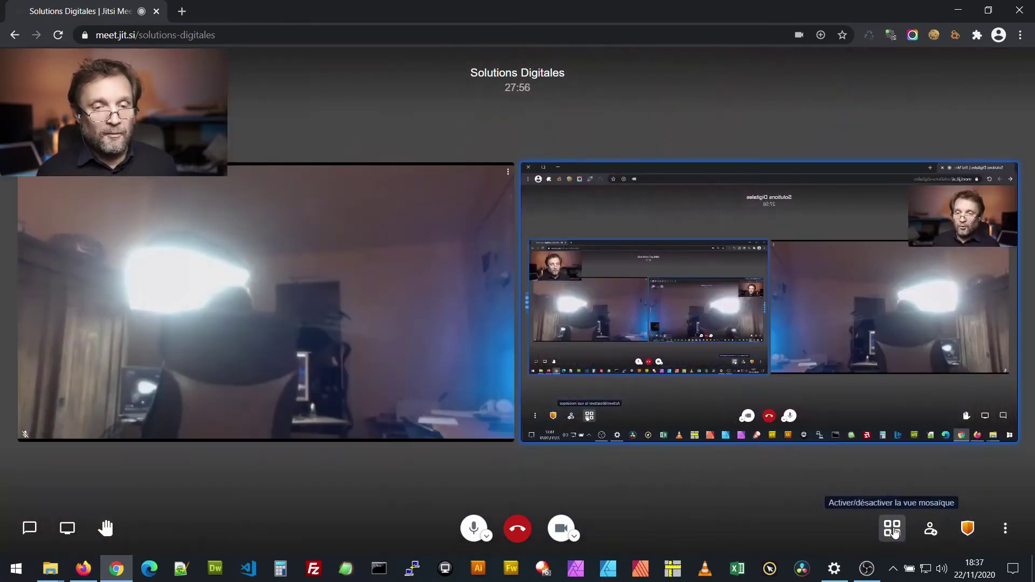
click(893, 532)
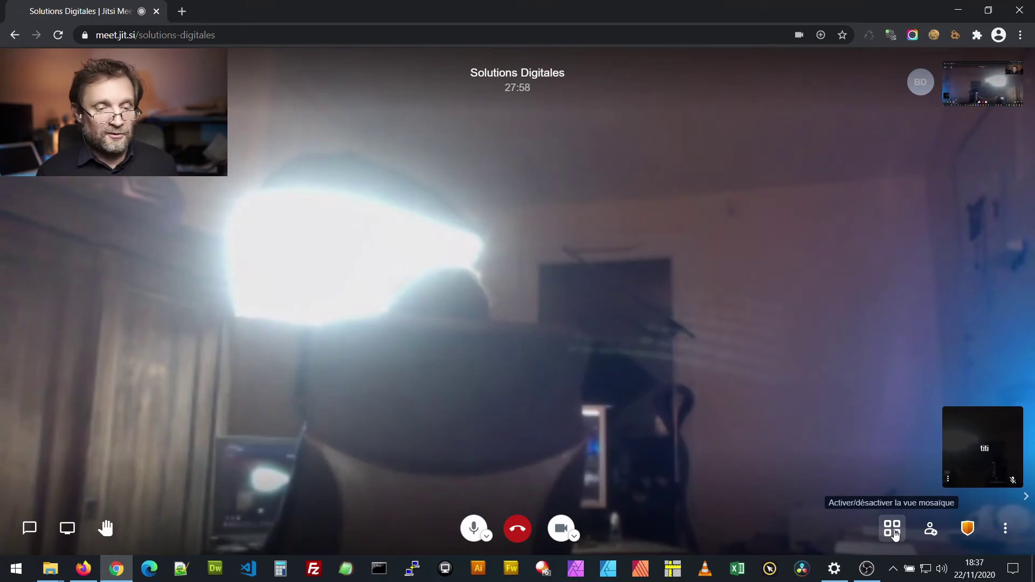
click(894, 531)
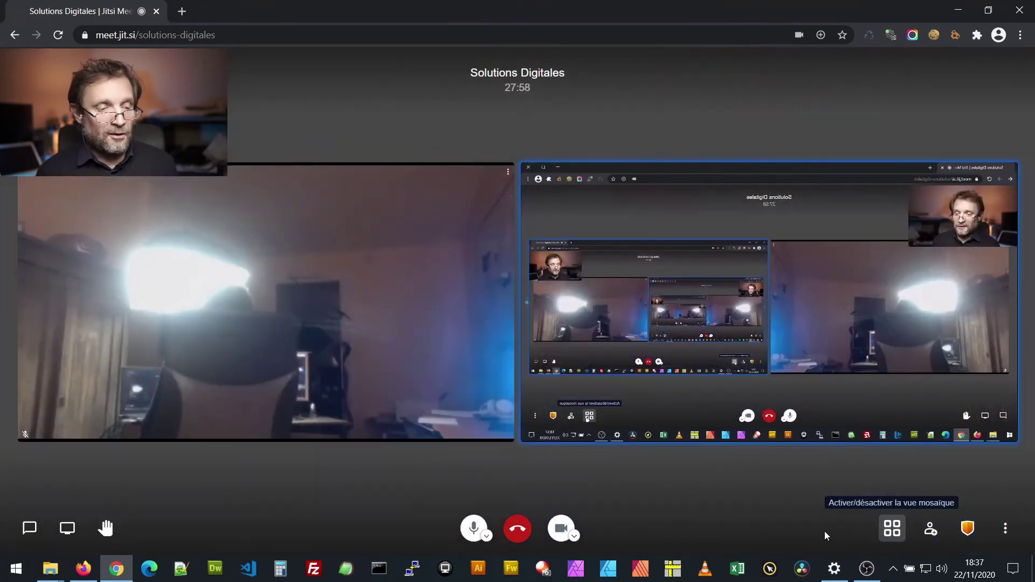
Examine the security options for the lobby, meeting password and end-to-end encryption, and leave them as they are
click(969, 533)
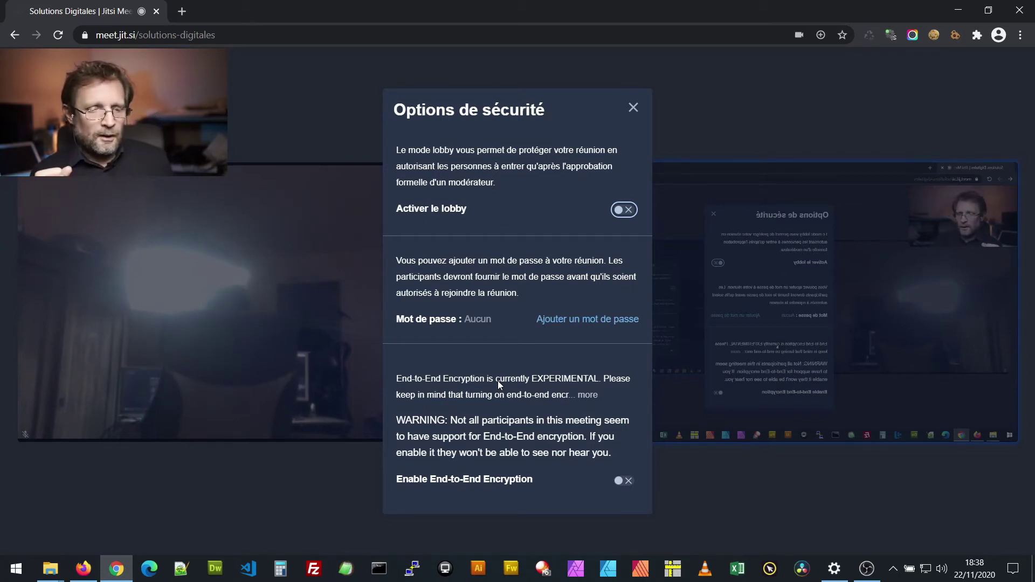
key(Escape)
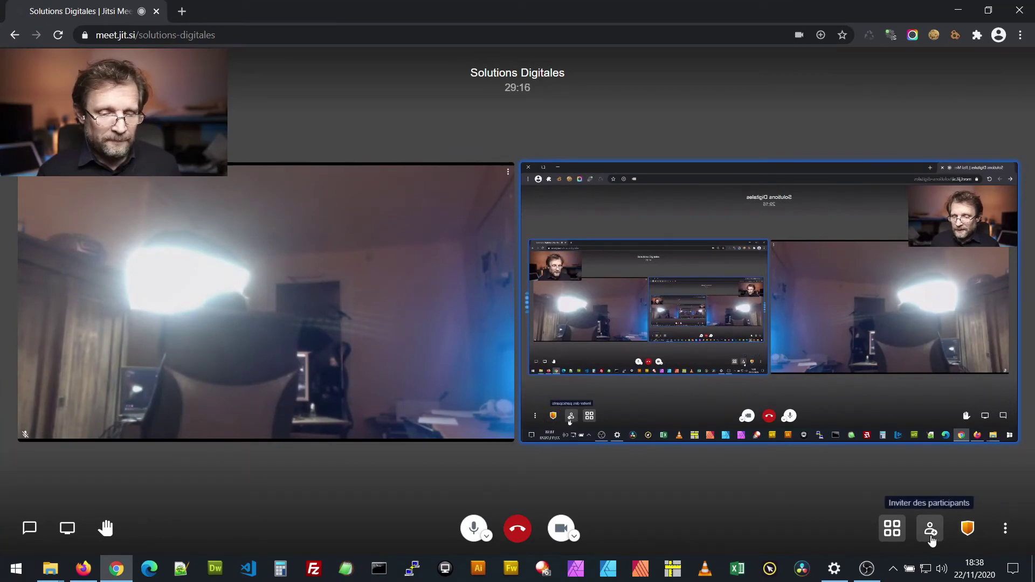
Copy the meeting link meet.jit.si/solutions-digitales for inviting other people
click(931, 530)
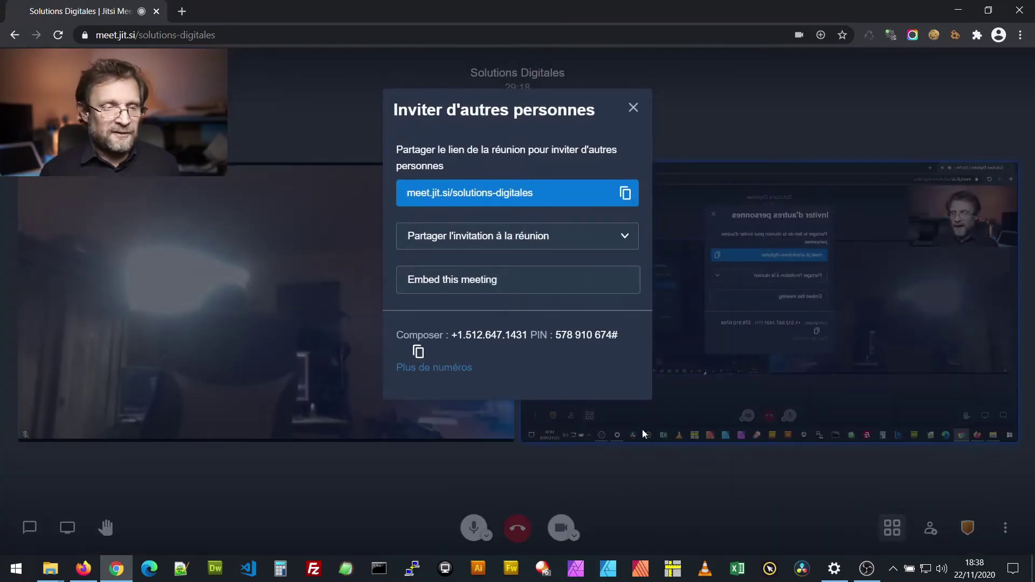
click(627, 195)
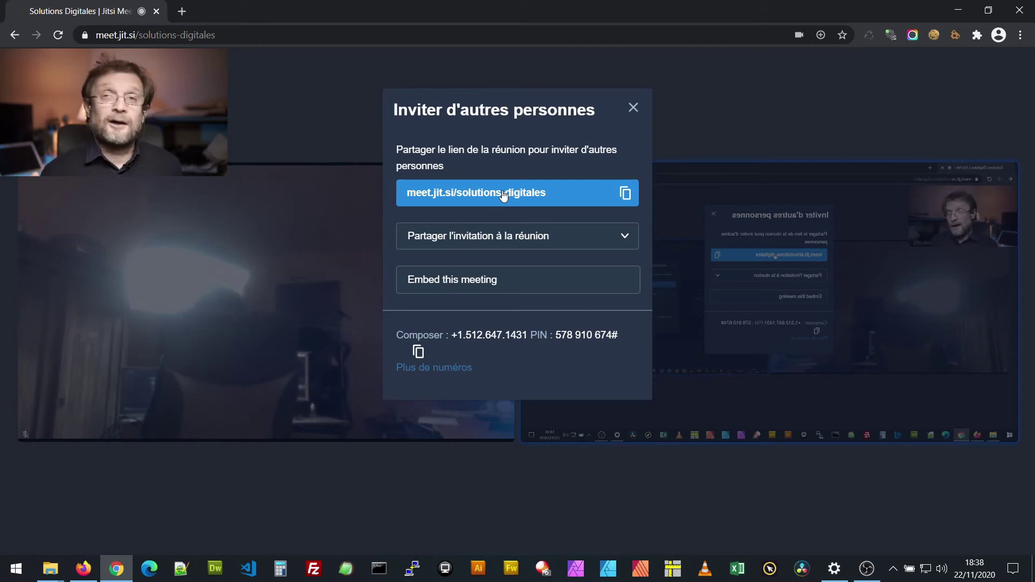
Draft a Gmail invitation to the meeting, delete its telephone dial-in details, and close it without sending
click(632, 241)
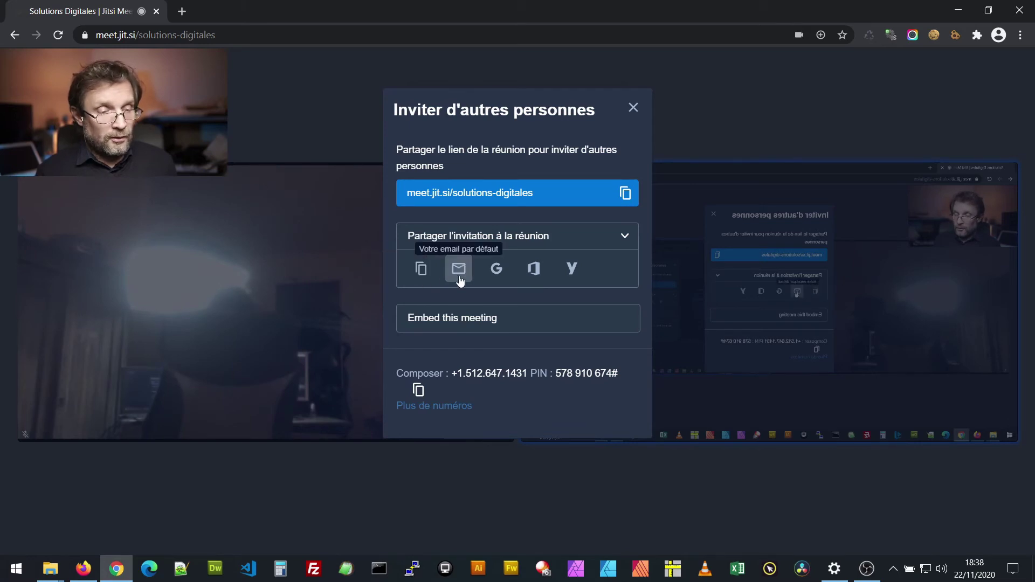
click(497, 271)
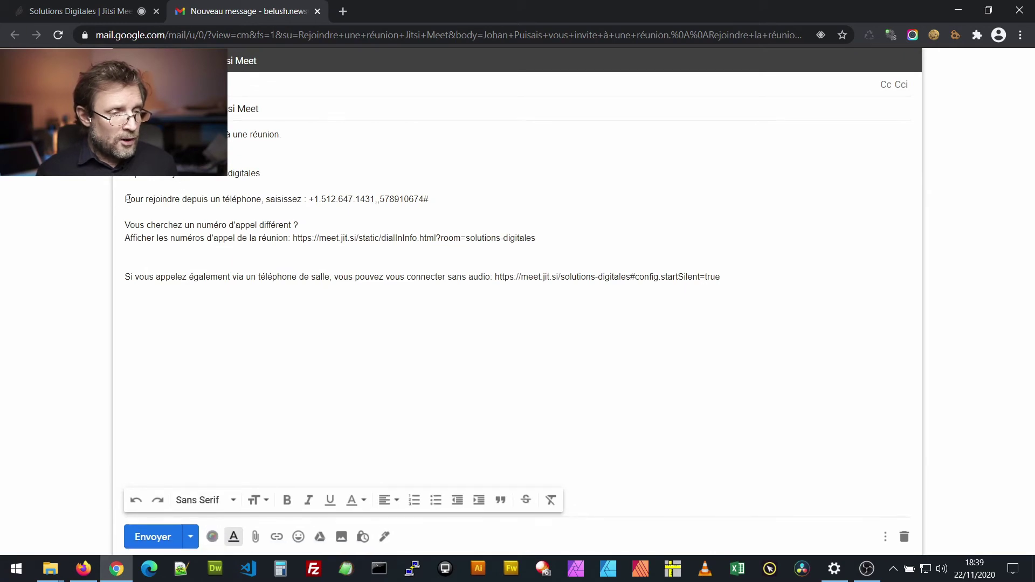
drag(127, 199, 743, 278)
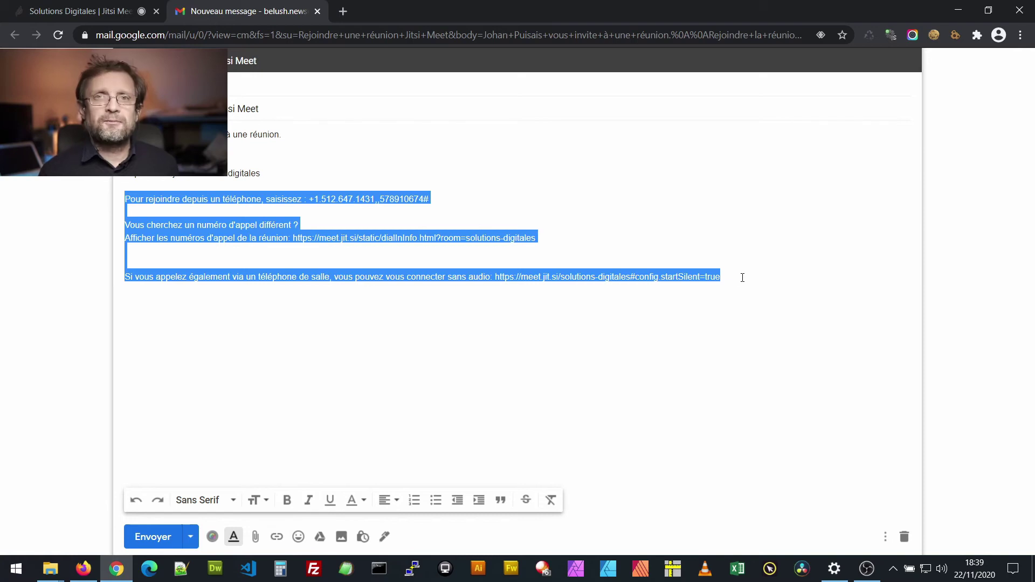
key(BackSpace)
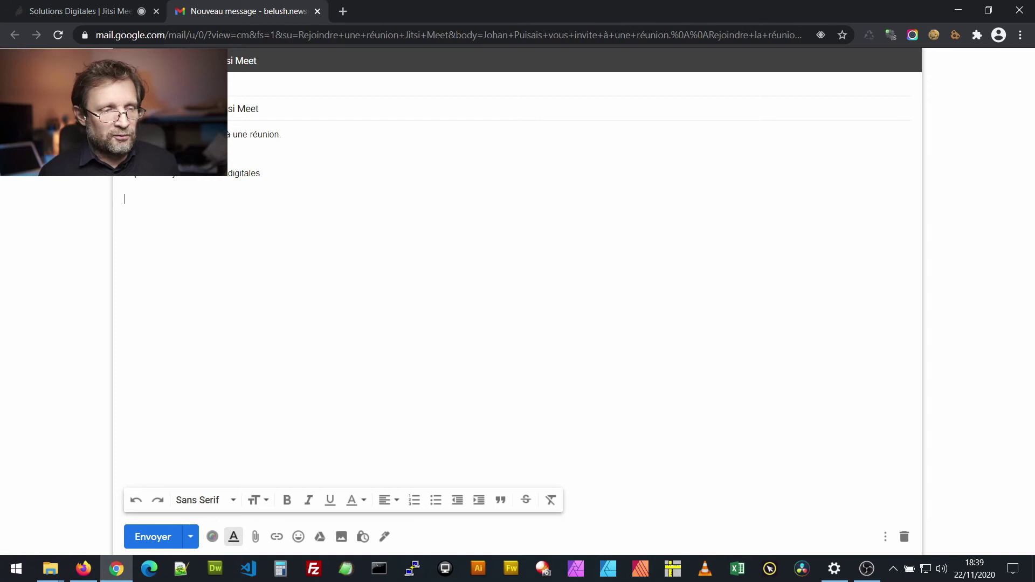
click(318, 11)
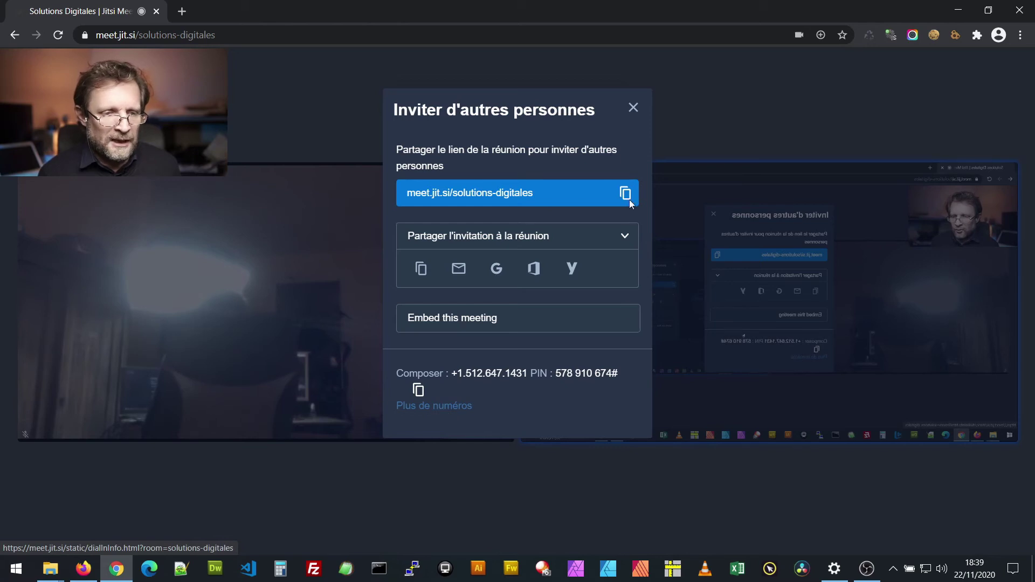
click(634, 109)
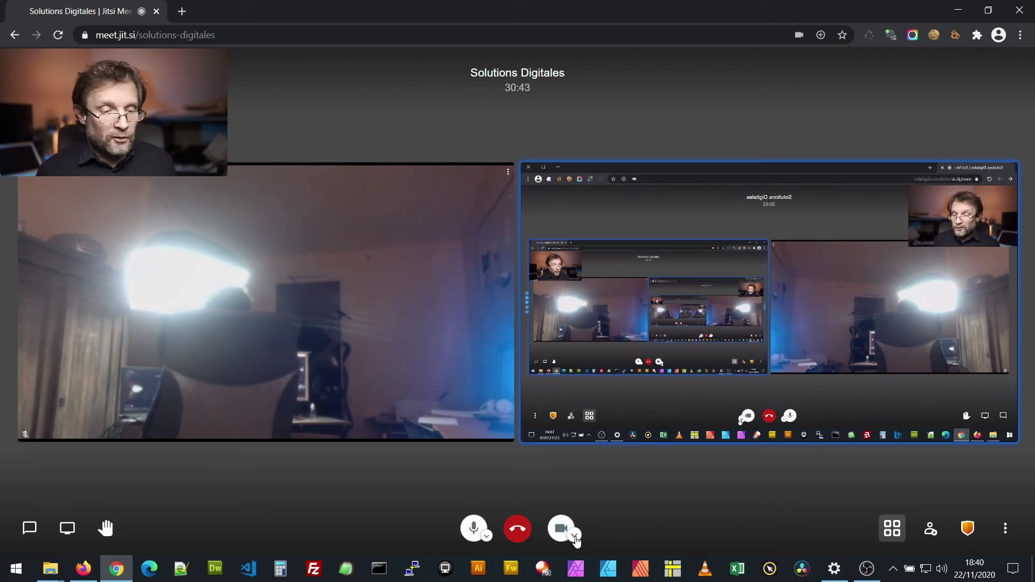
Examine the available camera sources and their previews, and close the list without changing the camera
click(576, 537)
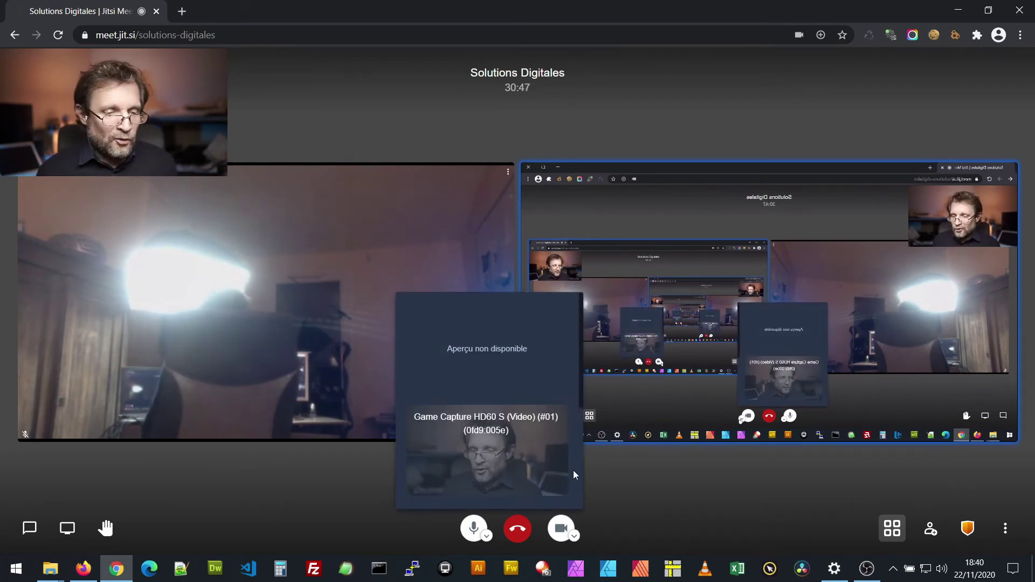
mouse_move(583, 384)
mouse_down()
mouse_move(579, 504)
mouse_move(577, 381)
mouse_up()
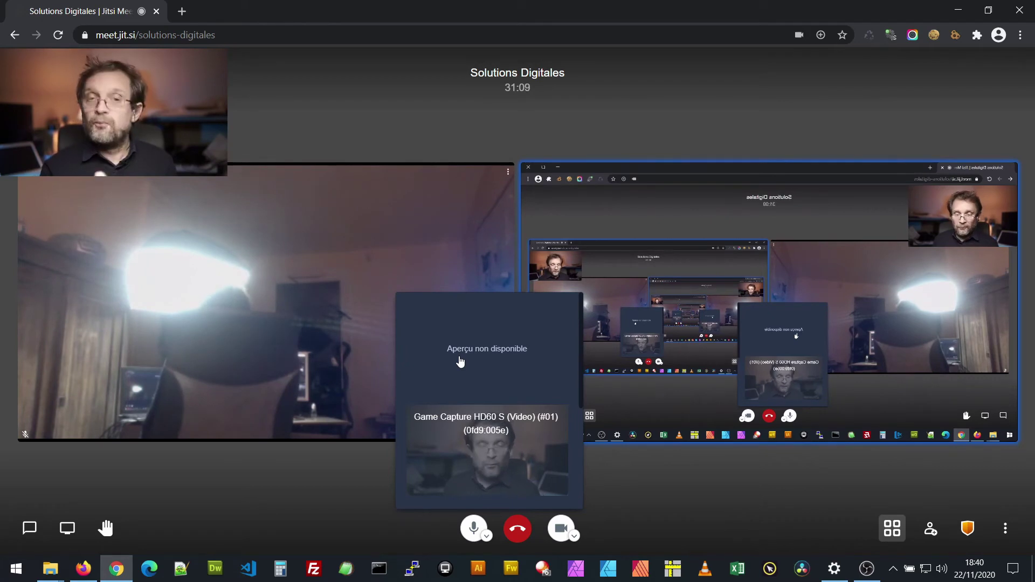
click(623, 489)
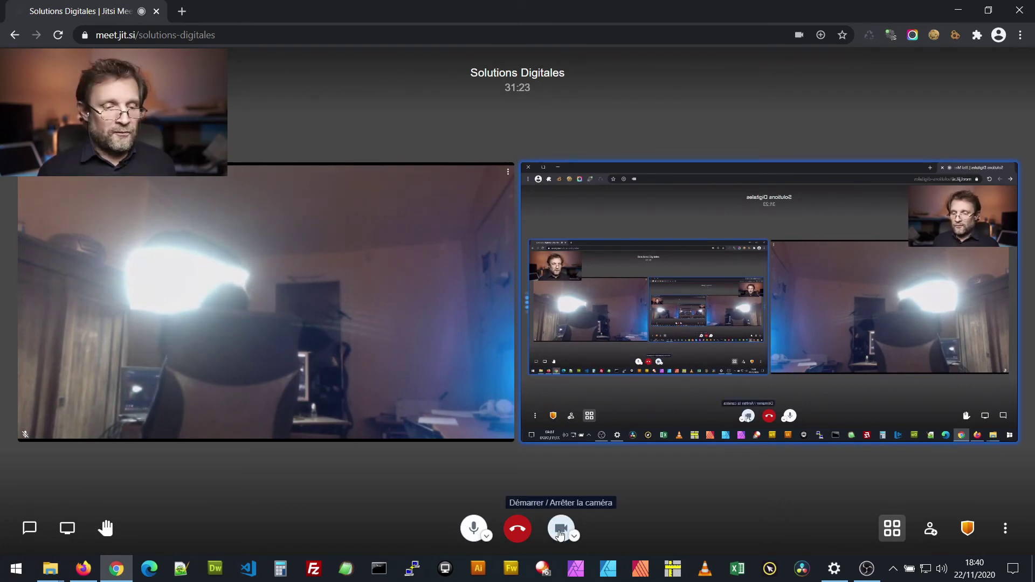
Turn the meeting camera off and back on, and mute and unmute the microphone
click(561, 530)
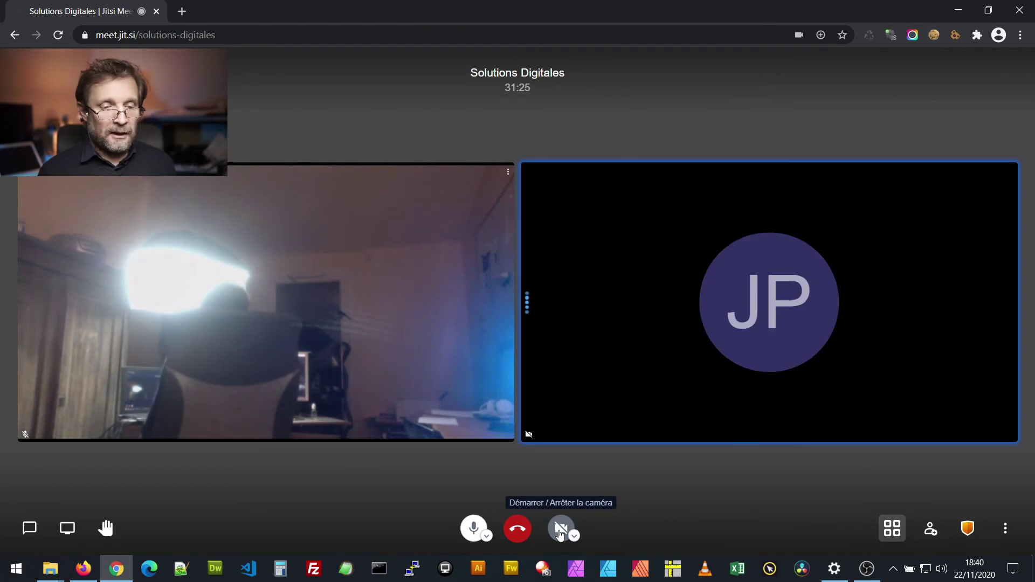
click(561, 531)
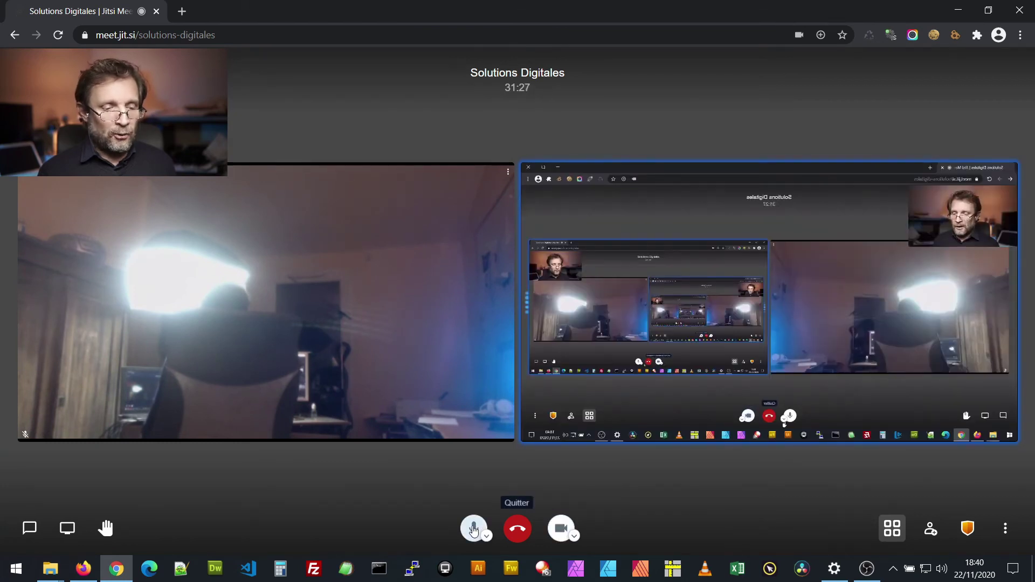
click(473, 530)
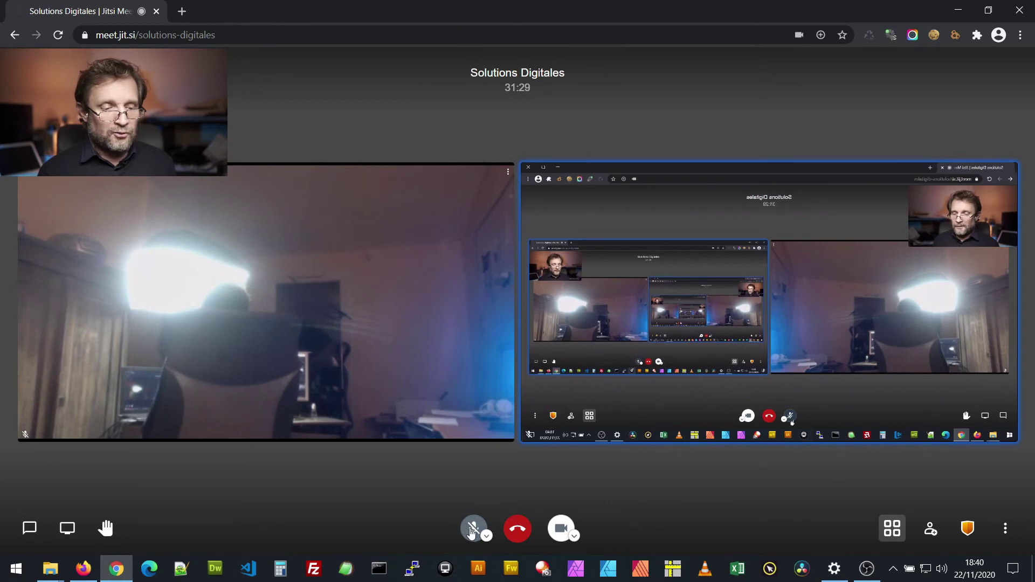
click(472, 531)
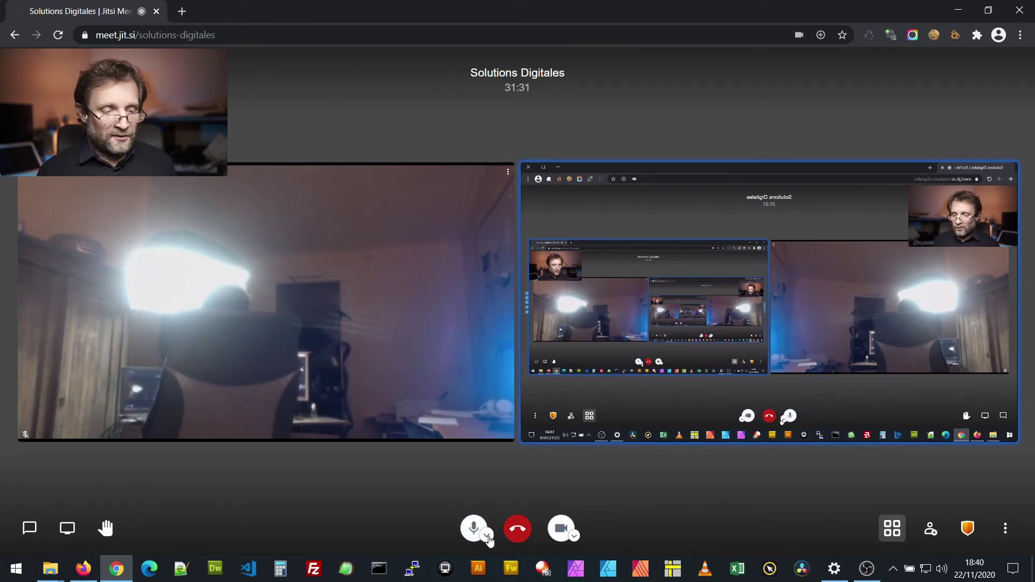
Examine the available microphones and speakers for the meeting, and leave the selected audio devices as they are
click(487, 537)
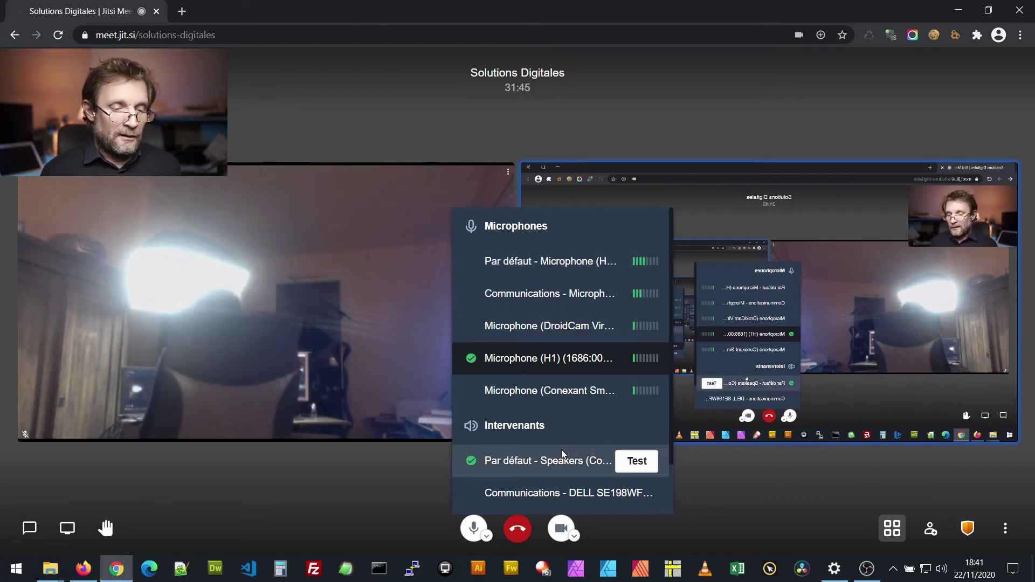
mouse_move(515, 472)
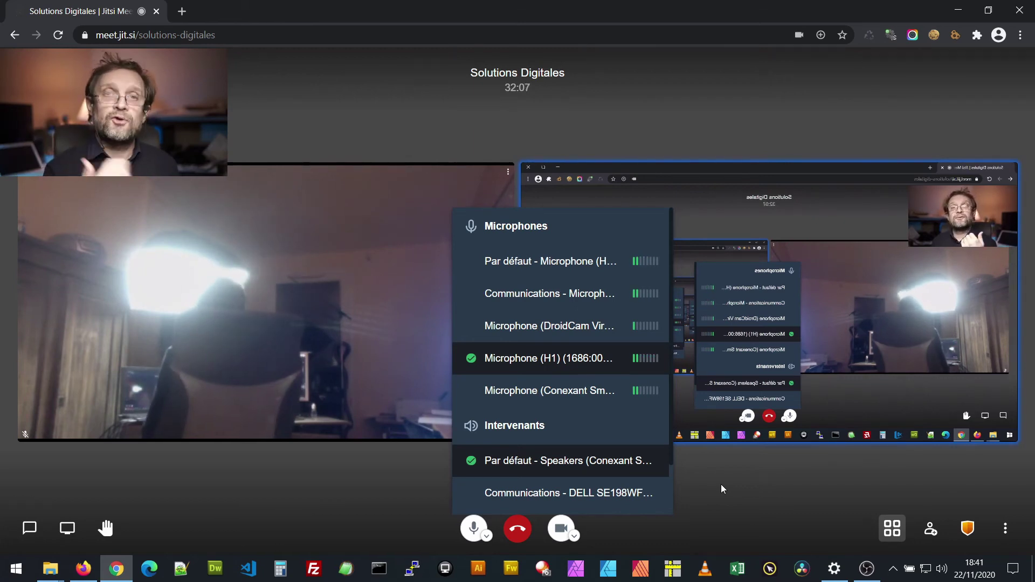
click(723, 490)
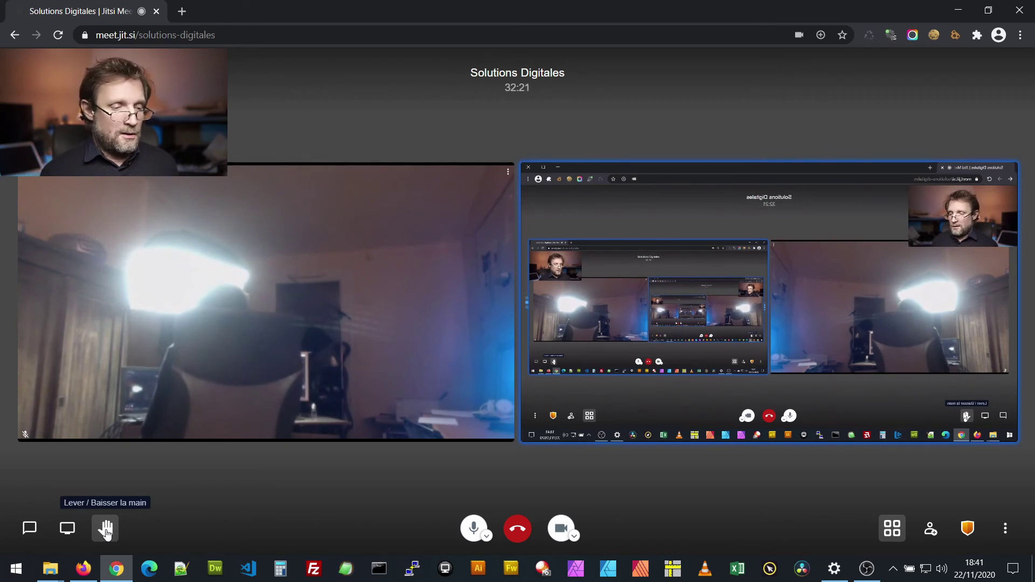
Raise and lower the hand in the meeting, and open the meeting chat to examine it before closing it
click(106, 531)
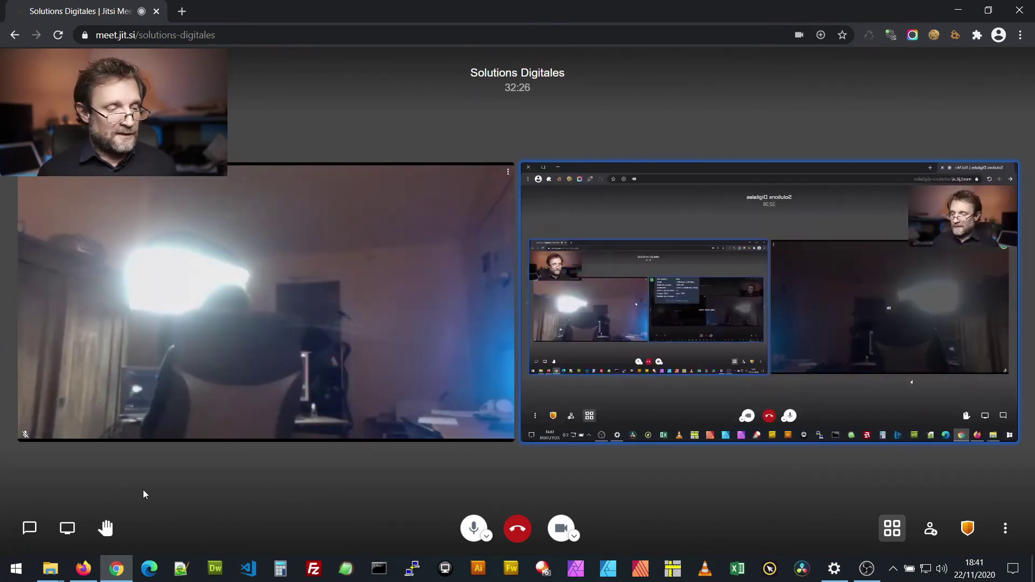
click(107, 532)
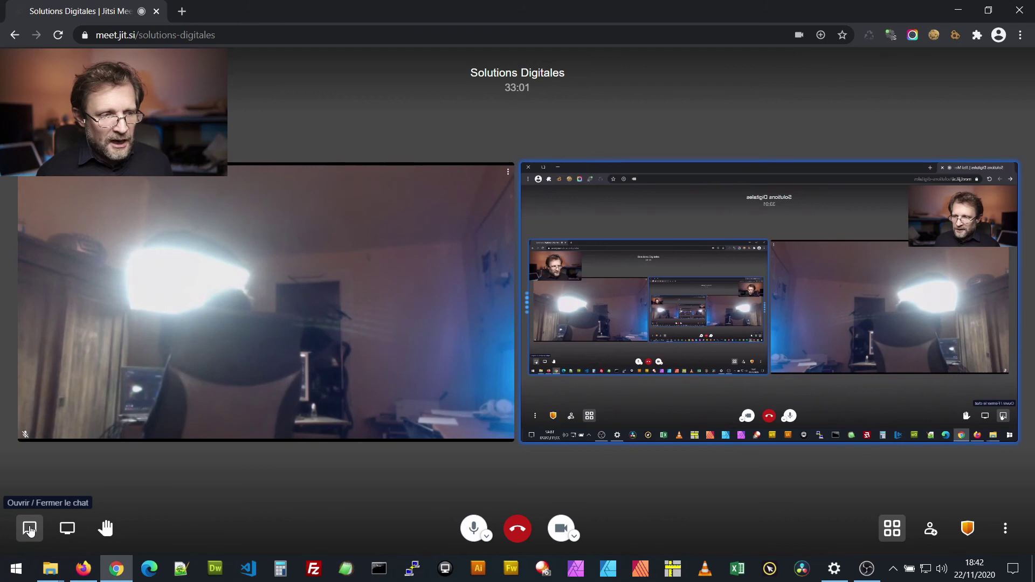
click(30, 529)
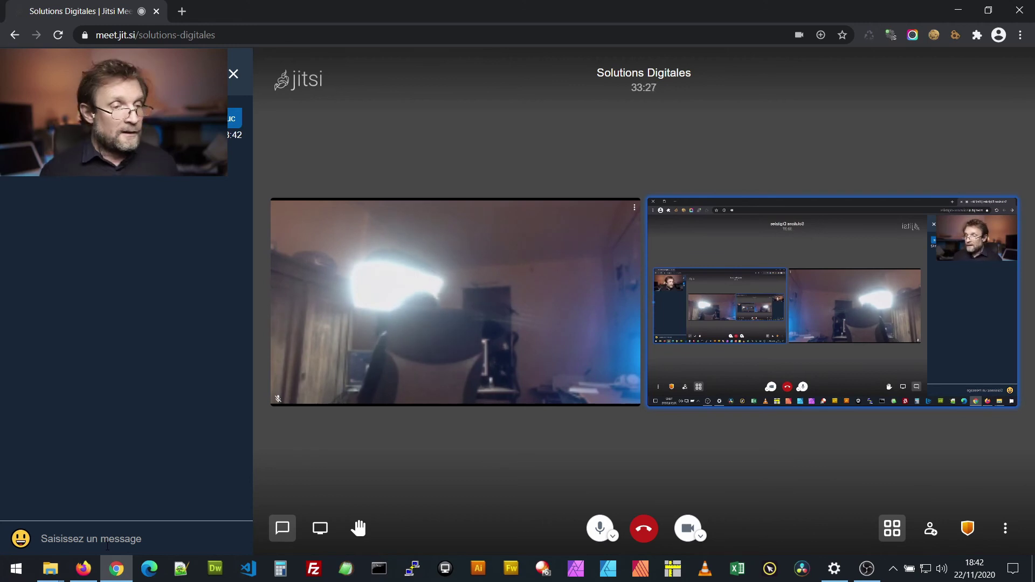
click(235, 74)
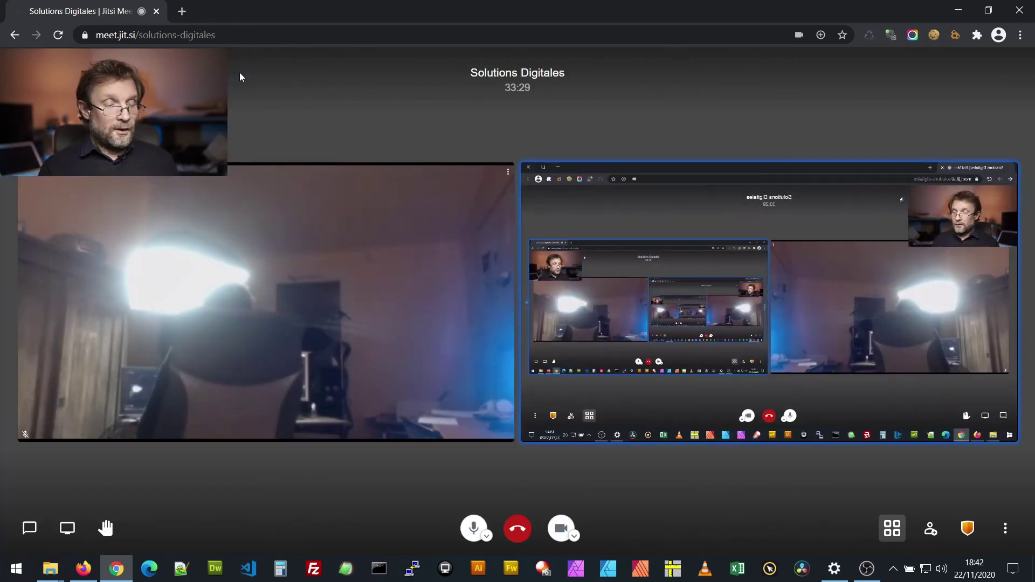